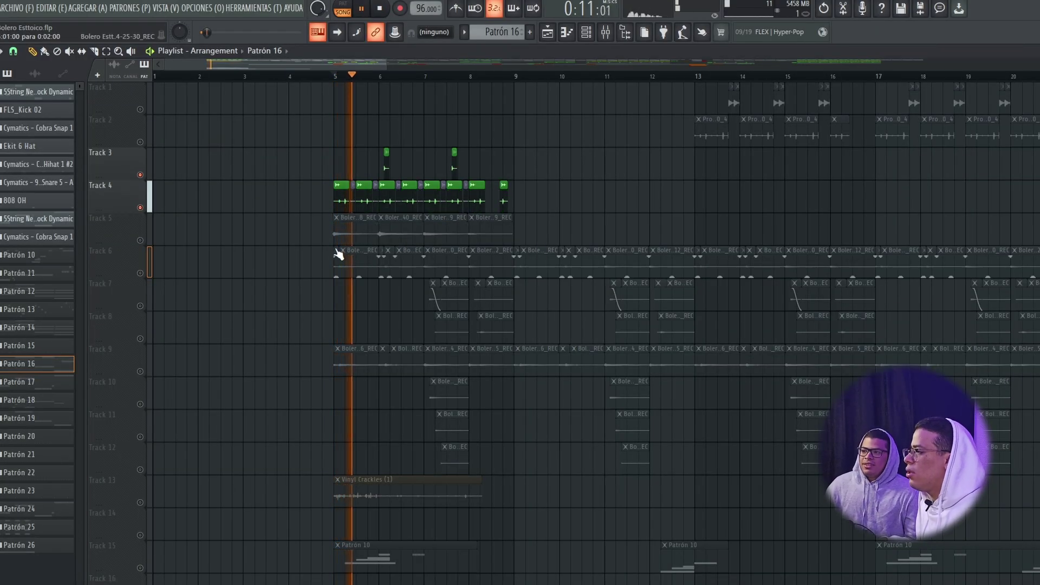
# Step: Stop playback and unmute Track 13 holding the Vinyl Crackles clip at bar 5
pyautogui.keyDown('ctrl'); pyautogui.scroll(3, 339, 253); pyautogui.keyUp('ctrl')
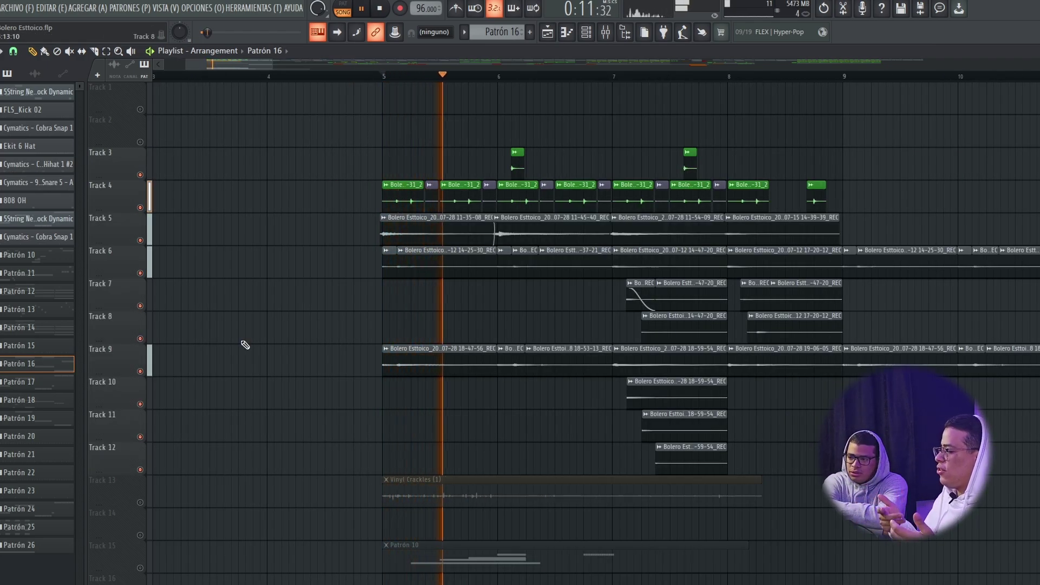
pyautogui.scroll(-3, 170, 437)
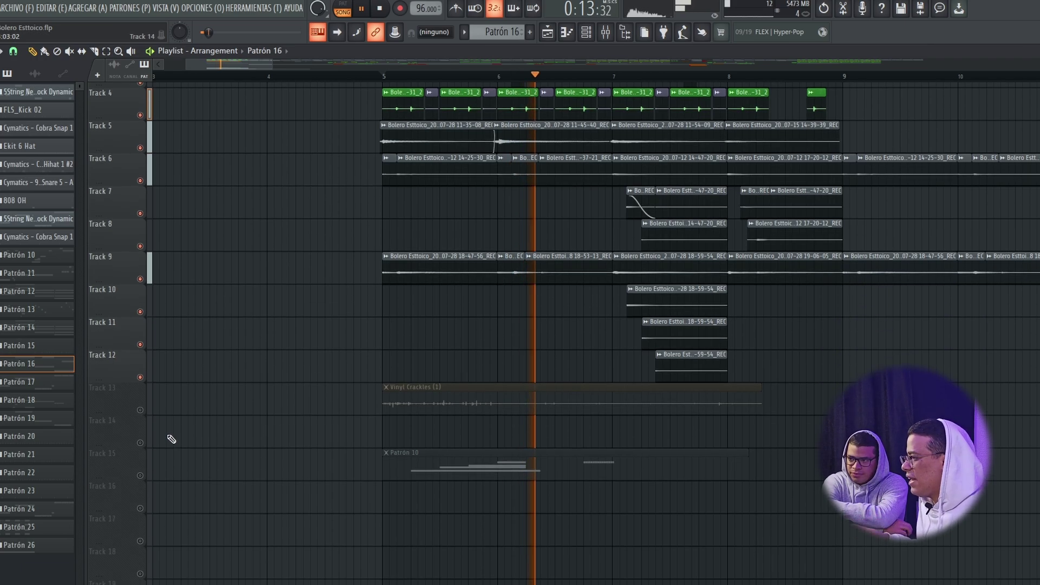
pyautogui.press('space')
pyautogui.click(141, 404)
pyautogui.keyDown('ctrl'); pyautogui.scroll(-3, 433, 369); pyautogui.keyUp('ctrl')
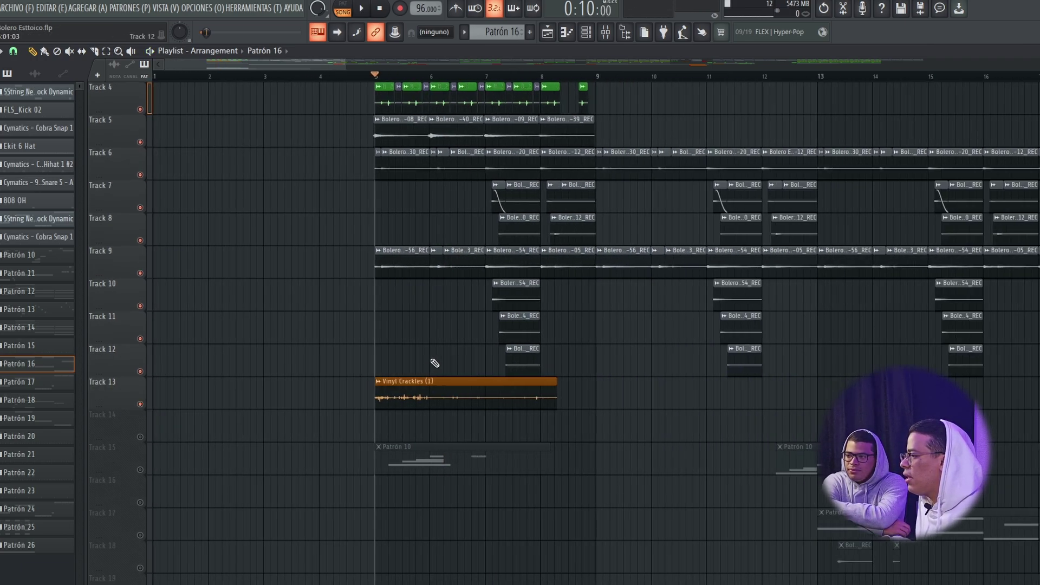
pyautogui.keyDown('ctrl'); pyautogui.scroll(1, 391, 358); pyautogui.keyUp('ctrl')
pyautogui.scroll(-2, 380, 356)
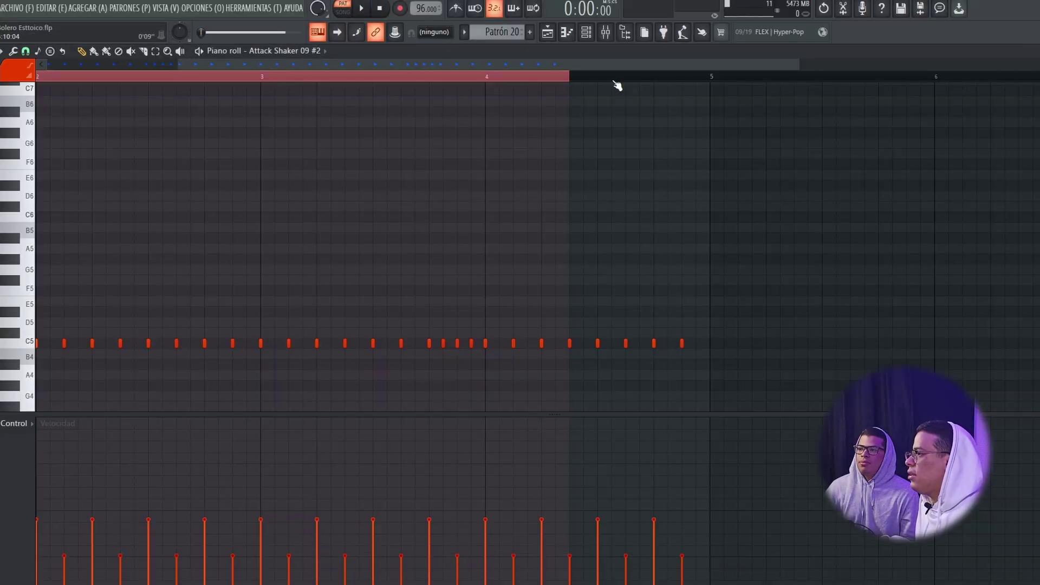
# Step: Play the Attack Shaker 09 #2 notes of Patrón 20 and open Patrón 19 from its clip on Track 33
pyautogui.scroll(-3, 573, 66)
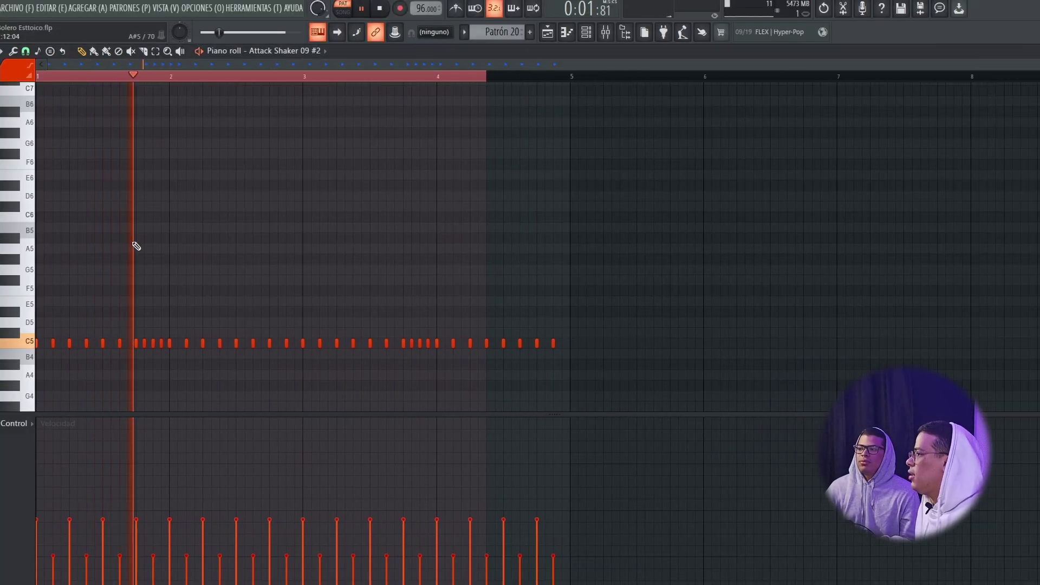
pyautogui.scroll(-3, 98, 236)
pyautogui.scroll(1, 253, 143)
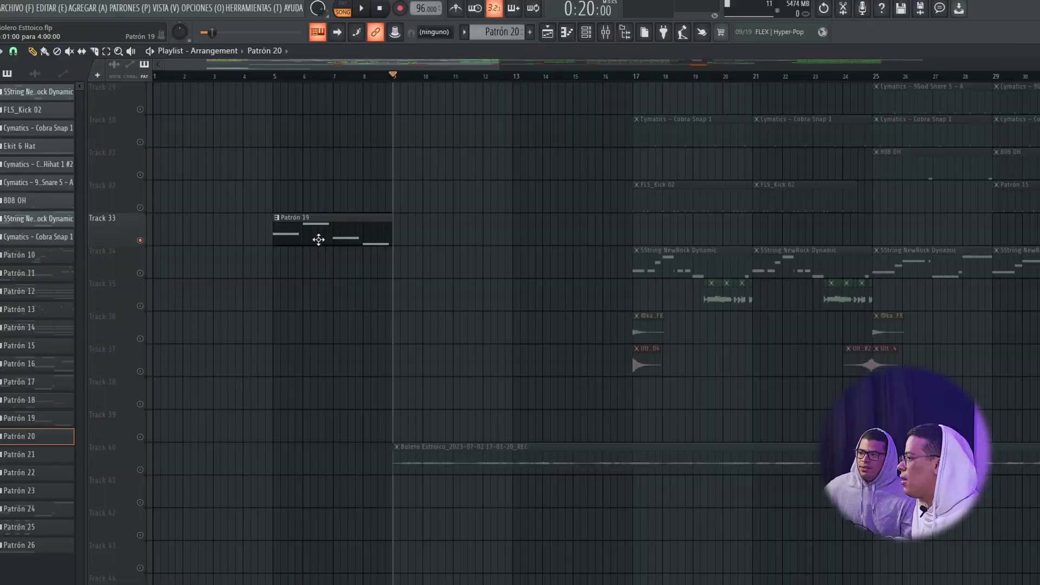
pyautogui.doubleClick(299, 242)
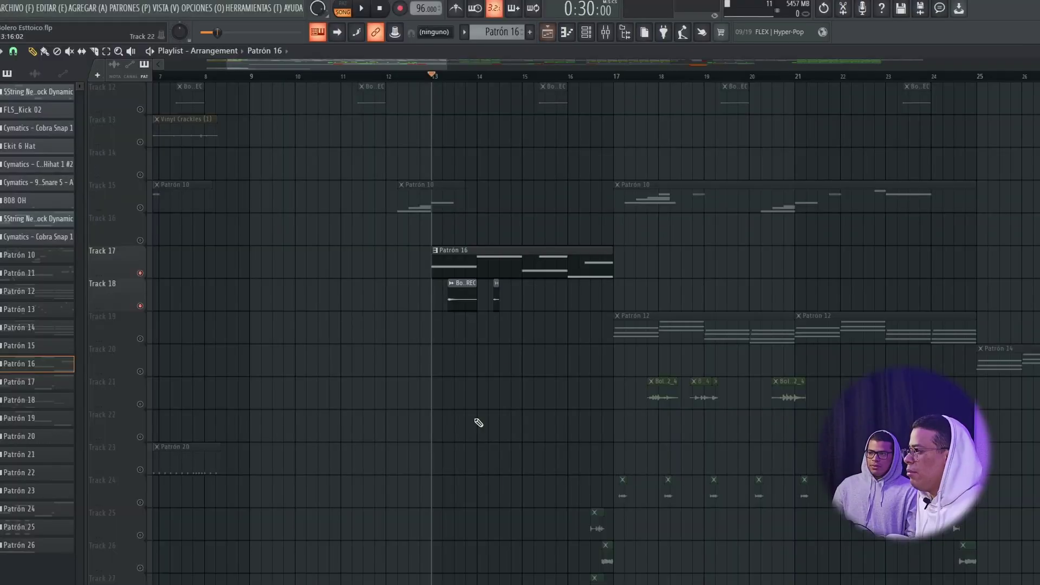
# Step: Play Patrón 16 and the audio clips below it on Tracks 17 and 18 from bar 13
pyautogui.scroll(3, 476, 422)
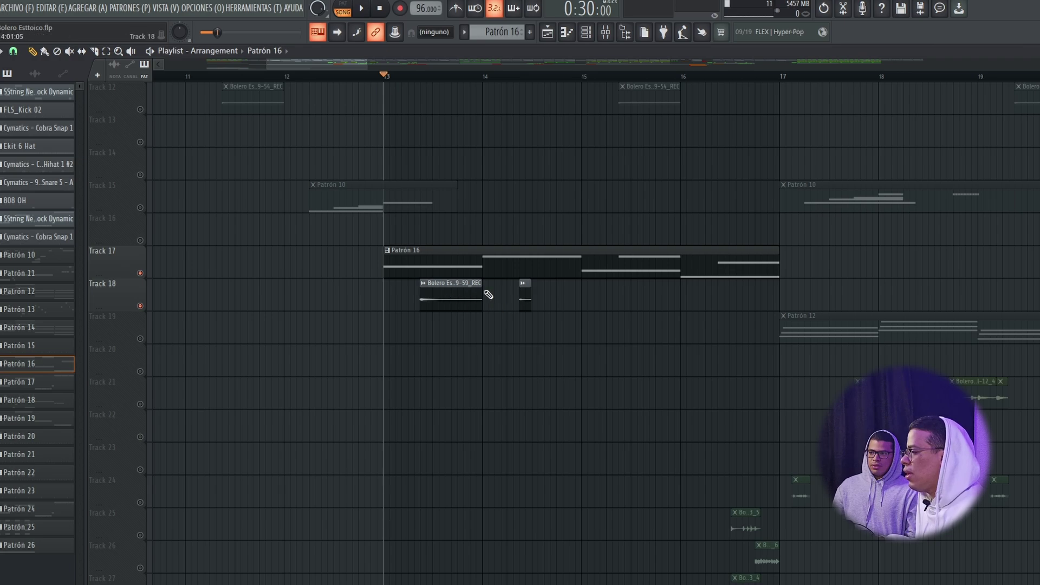
pyautogui.press('space')
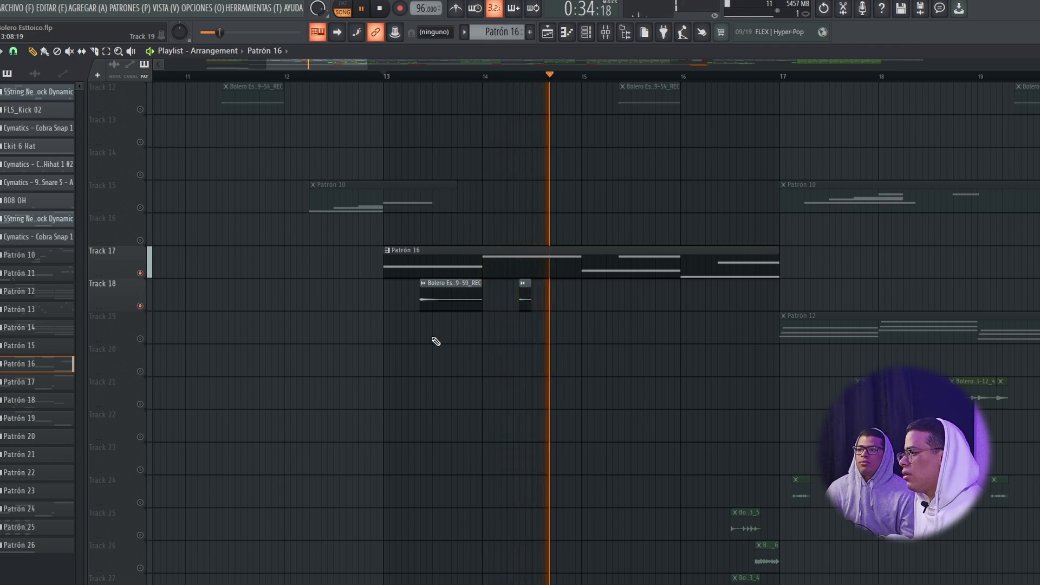
pyautogui.scroll(6, 443, 334)
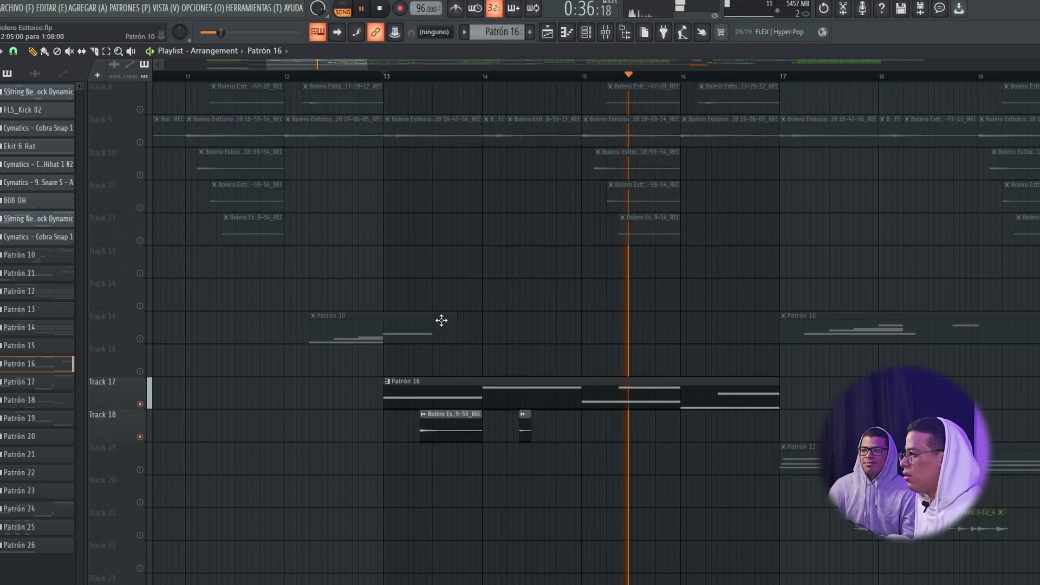
pyautogui.scroll(-2, 442, 321)
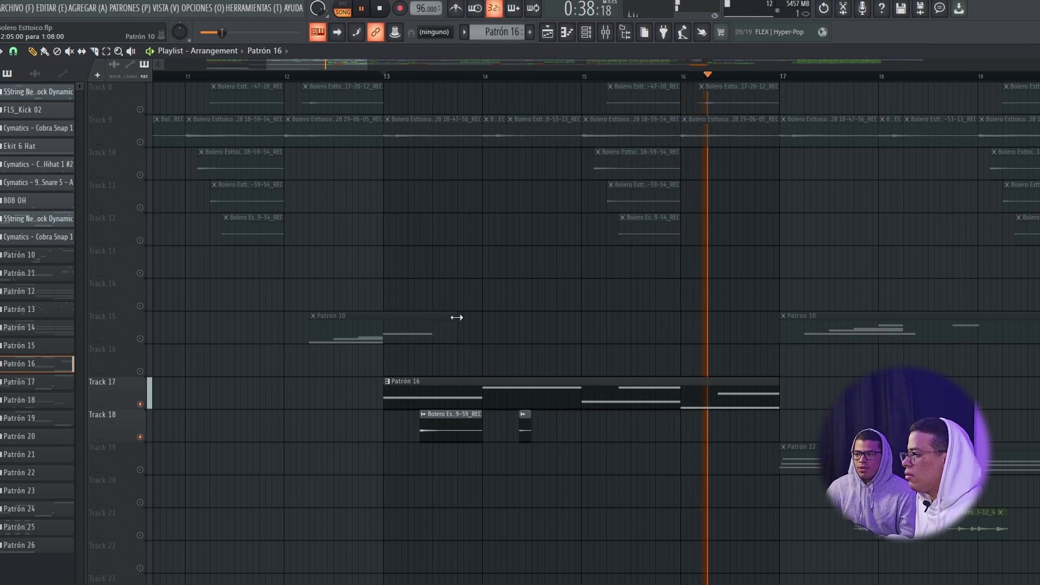
pyautogui.scroll(-1, 456, 318)
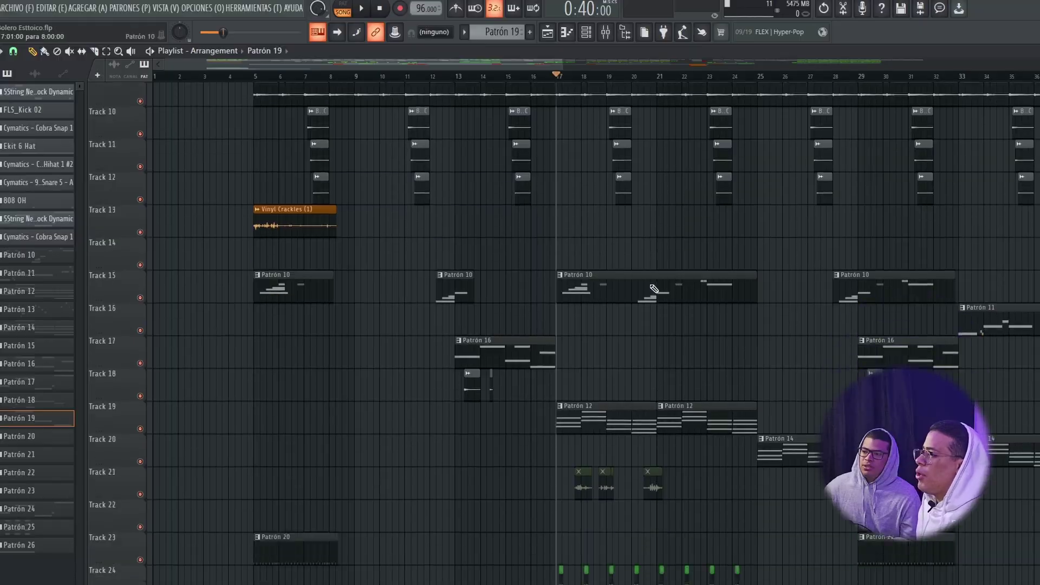
# Step: Review the Analog Lab V chords of Patrón 12 and bring up the channel rack
pyautogui.scroll(-2, 831, 295)
pyautogui.hscroll(3, 495, 226)
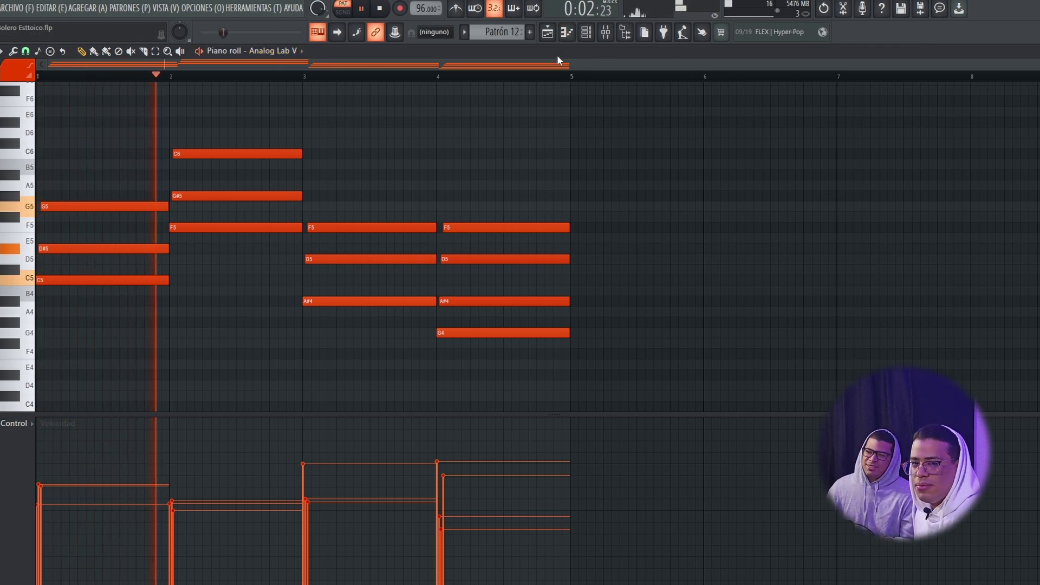
pyautogui.click(588, 32)
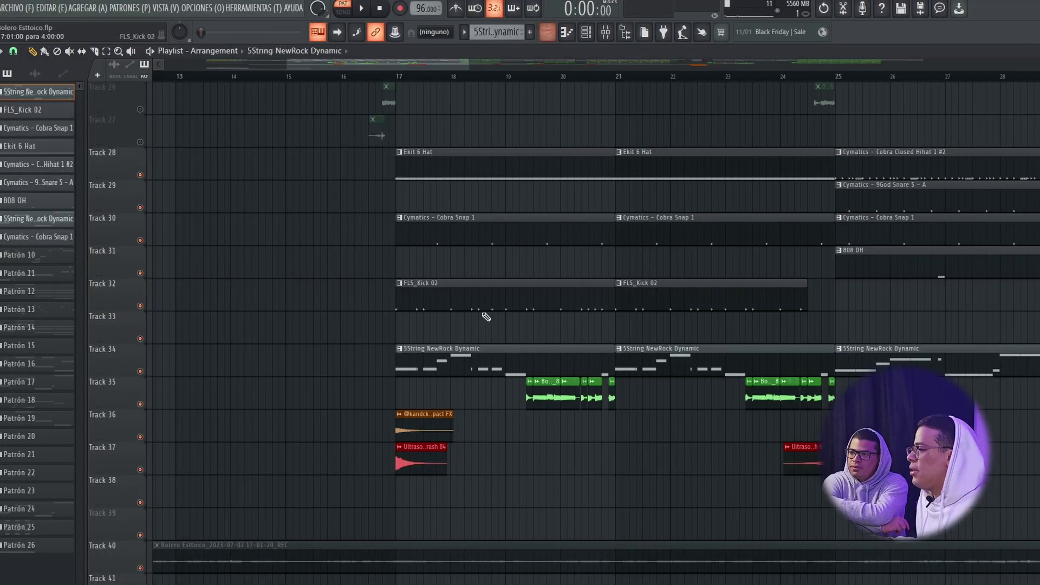
# Step: Play the 5String NewRock Dynamic notes from the Track 34 clip and open that channel's instrument from the channel rack
pyautogui.scroll(3, 486, 317)
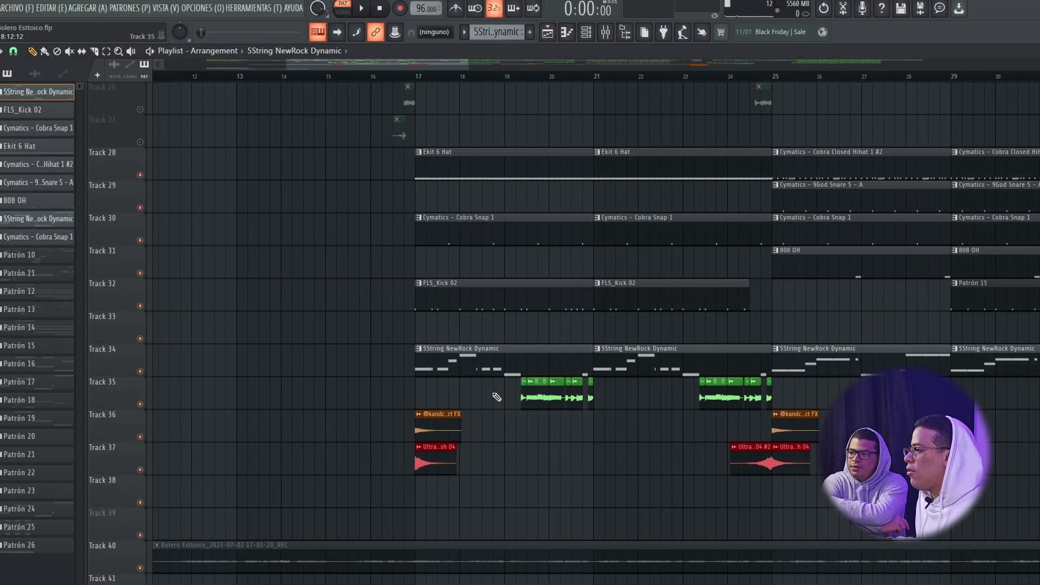
pyautogui.doubleClick(418, 356)
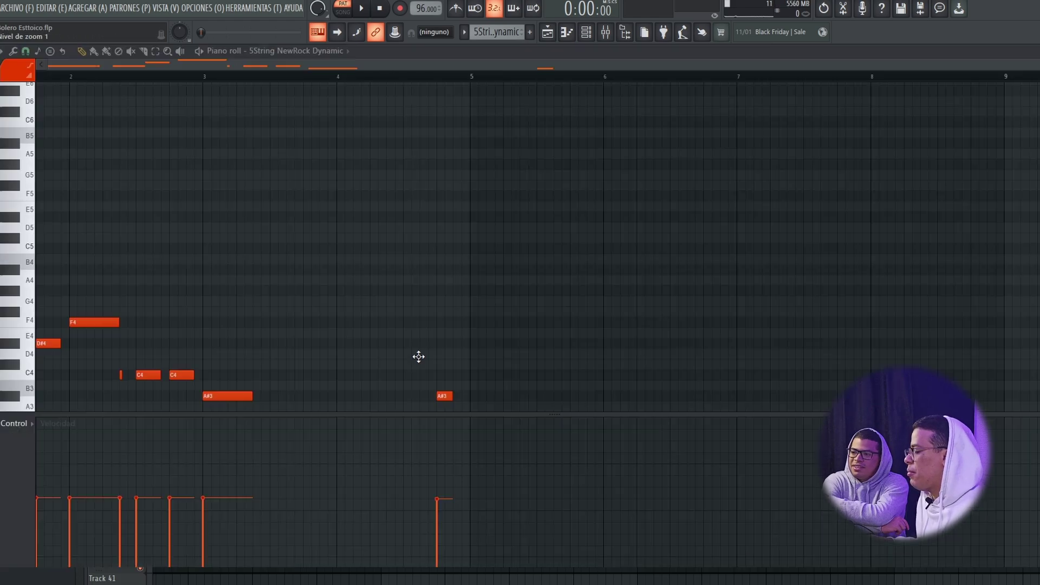
pyautogui.press('space')
pyautogui.click(587, 32)
pyautogui.click(593, 307)
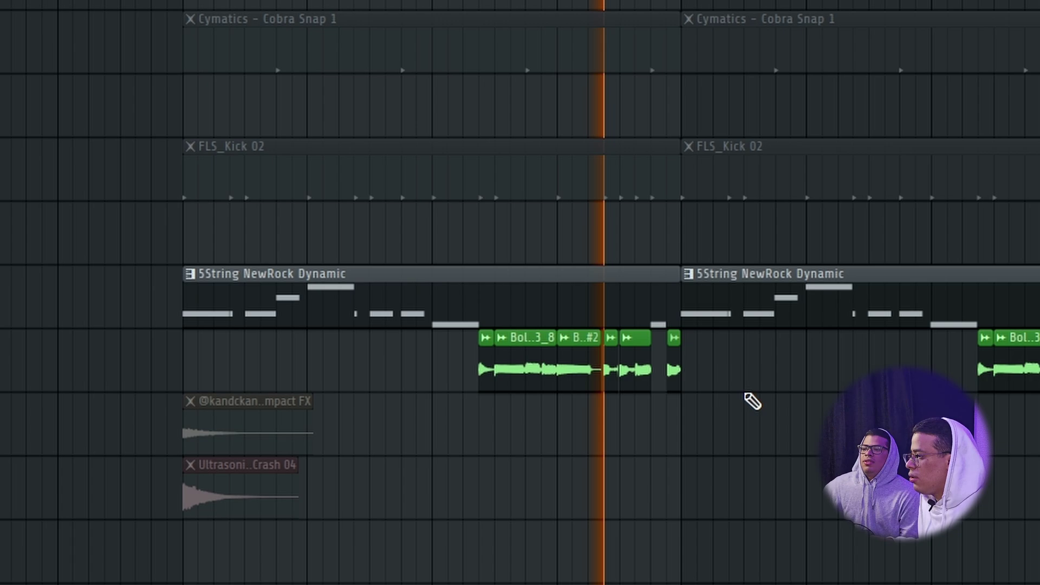
# Step: Stop playback, view the settings of the green audio clip on Track 35 and close them
pyautogui.press('space')
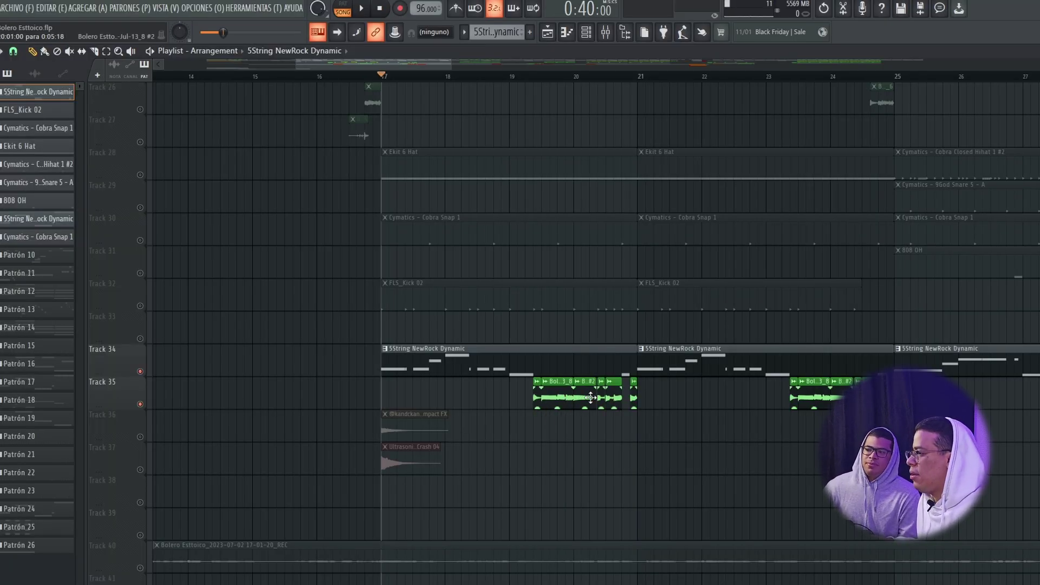
pyautogui.doubleClick(590, 398)
pyautogui.click(400, 183)
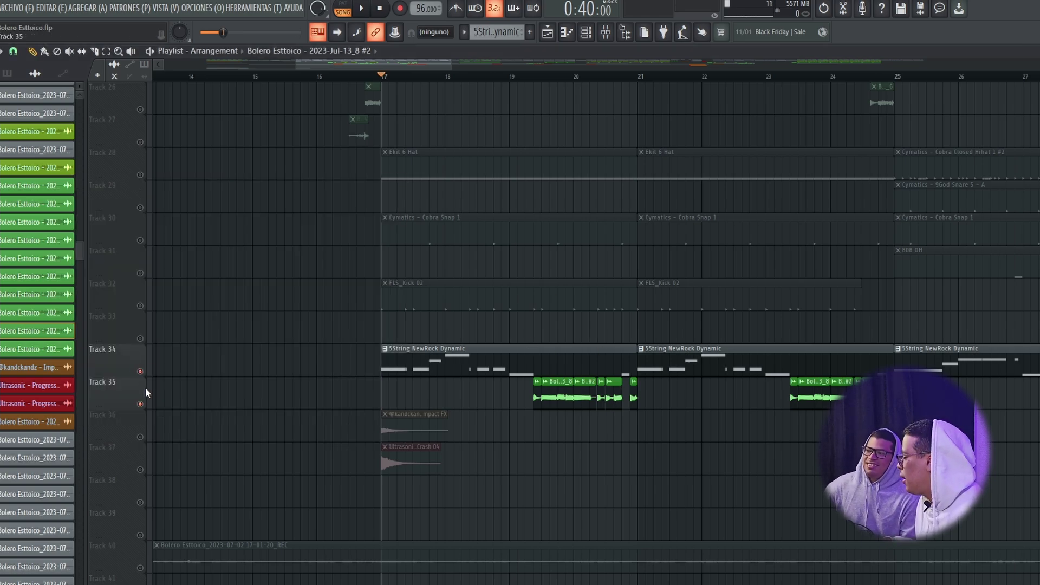
# Step: Solo Tracks 36 and 37 together to hear the impact FX and crash at bar 17
pyautogui.rightClick(140, 437)
pyautogui.click(139, 470)
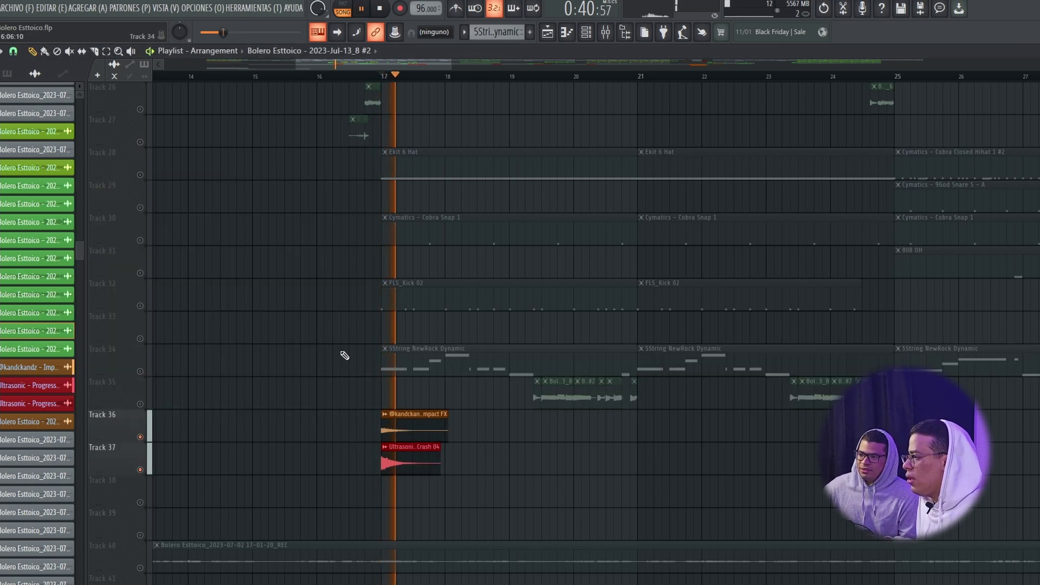
pyautogui.scroll(-3, 360, 352)
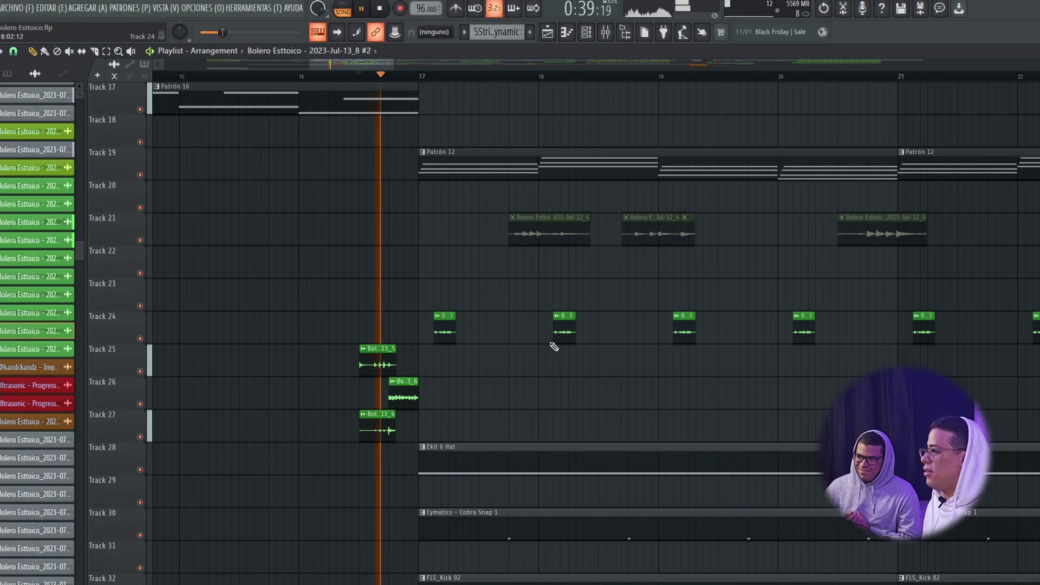
# Step: Follow the full arrangement's playback through bar 17, viewing the chord, percussion and drum tracks
pyautogui.scroll(-4, 555, 347)
pyautogui.scroll(3, 569, 300)
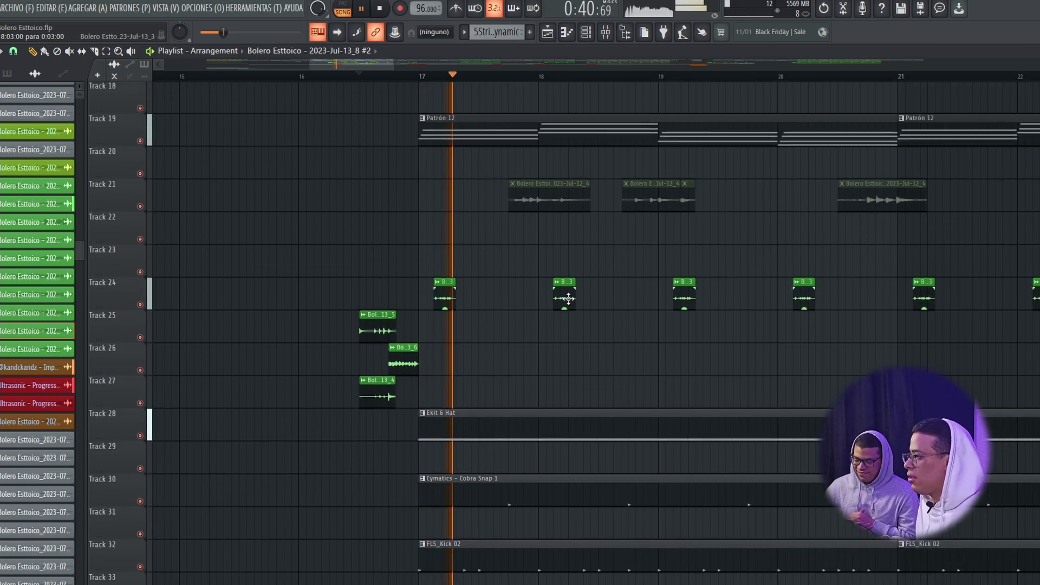
pyautogui.scroll(-5, 569, 313)
pyautogui.scroll(2, 654, 336)
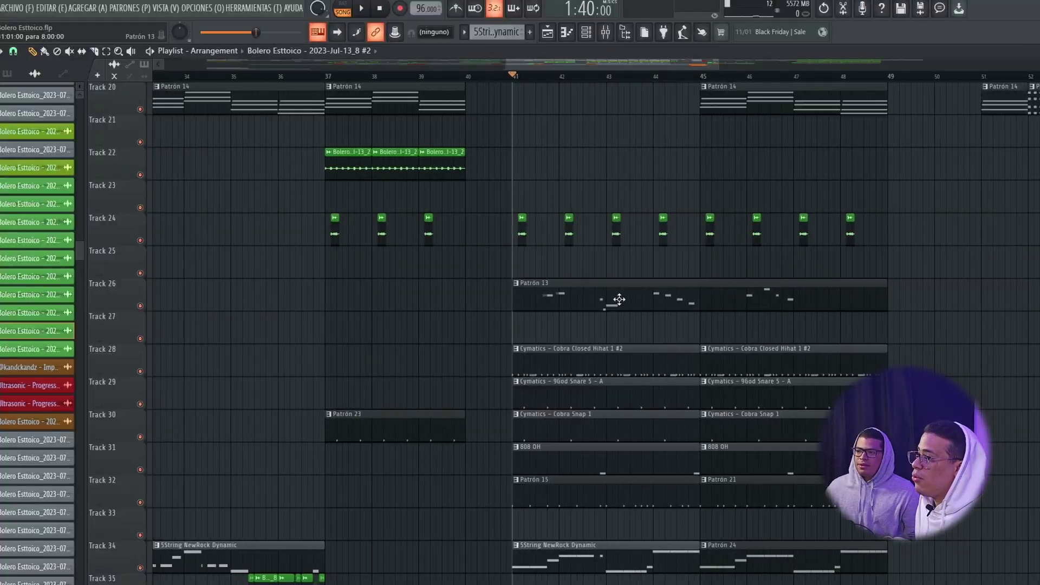
# Step: Examine the section starting at bar 41, view the sample settings of a Track 14 clip and close them
pyautogui.scroll(-4, 614, 300)
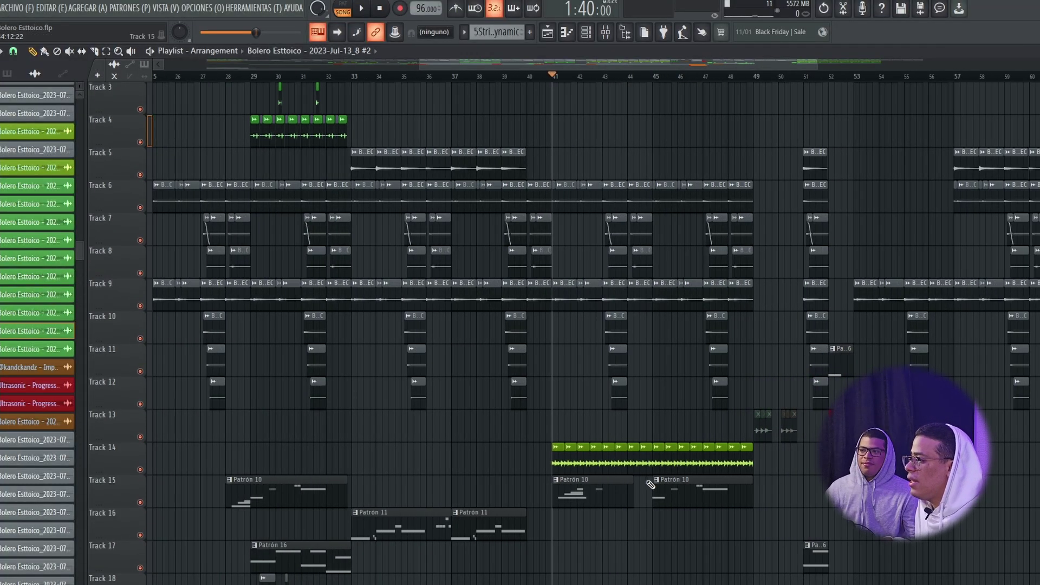
pyautogui.scroll(2, 593, 405)
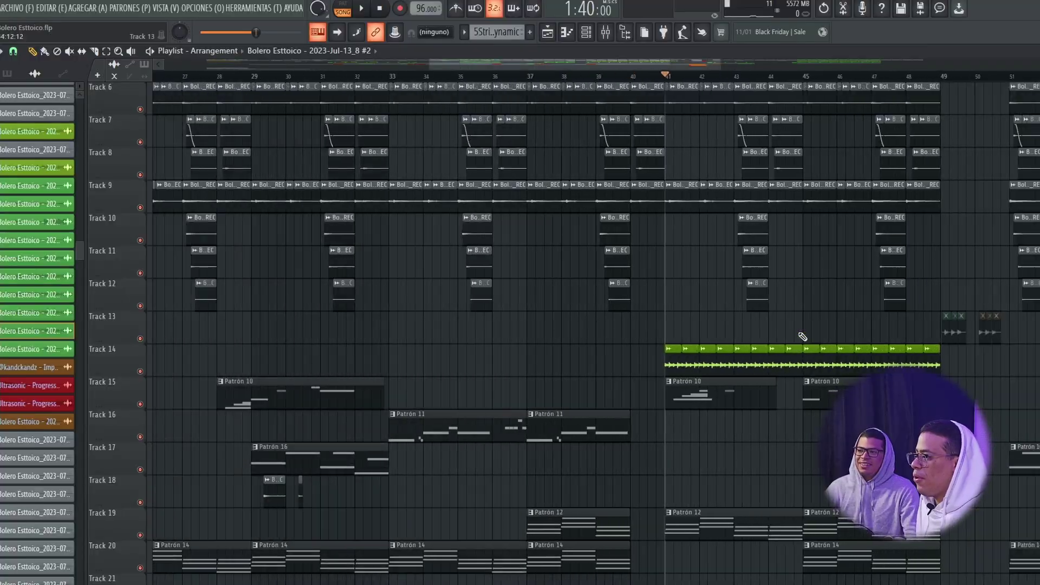
pyautogui.scroll(3, 802, 337)
pyautogui.doubleClick(883, 348)
pyautogui.click(415, 197)
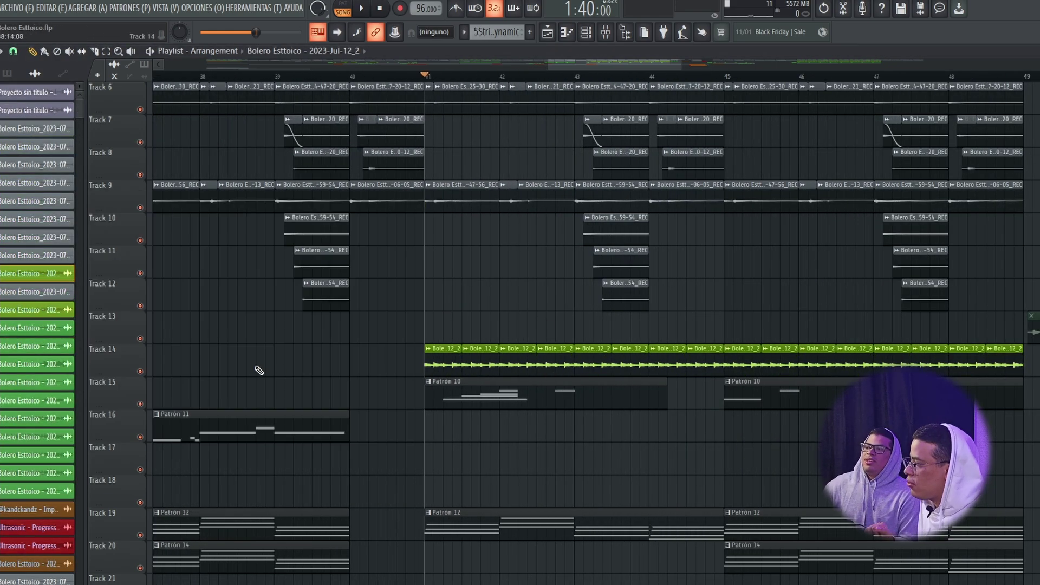
# Step: Solo Track 14 at bar 41, switch the solo to Track 20 with Patrón 14 and play it
pyautogui.rightClick(140, 371)
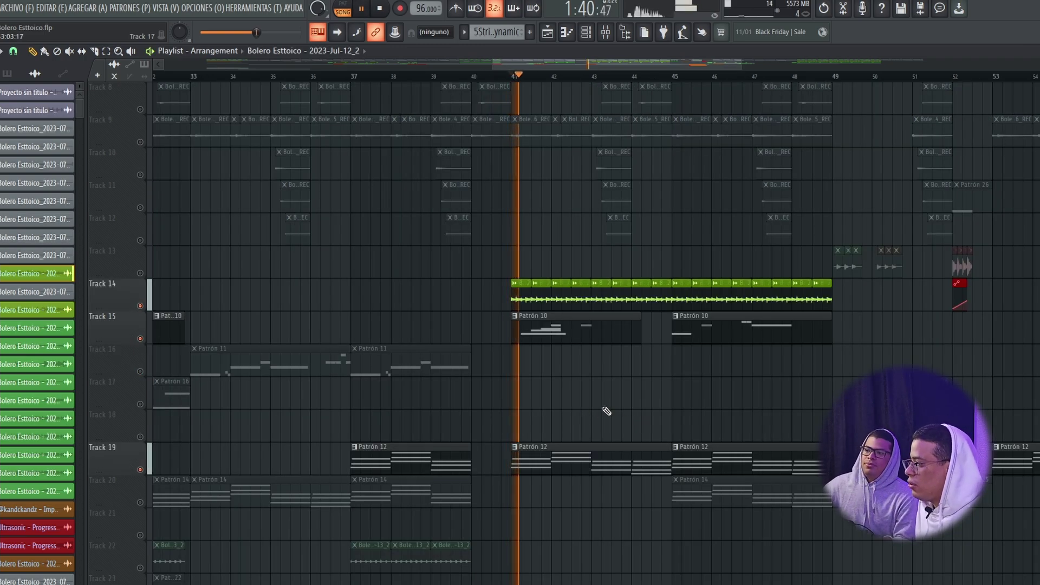
pyautogui.rightClick(140, 502)
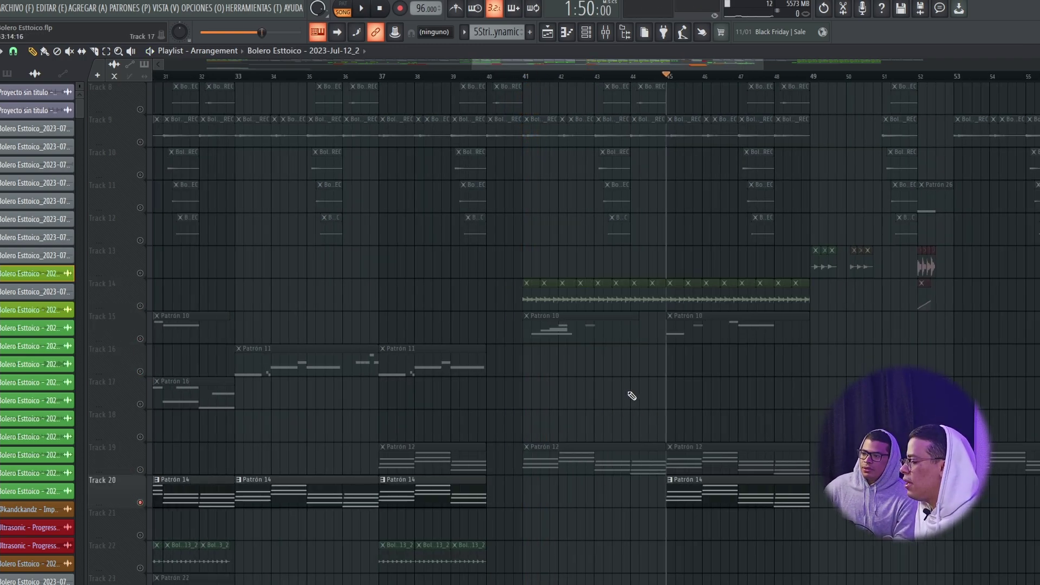
pyautogui.press('space')
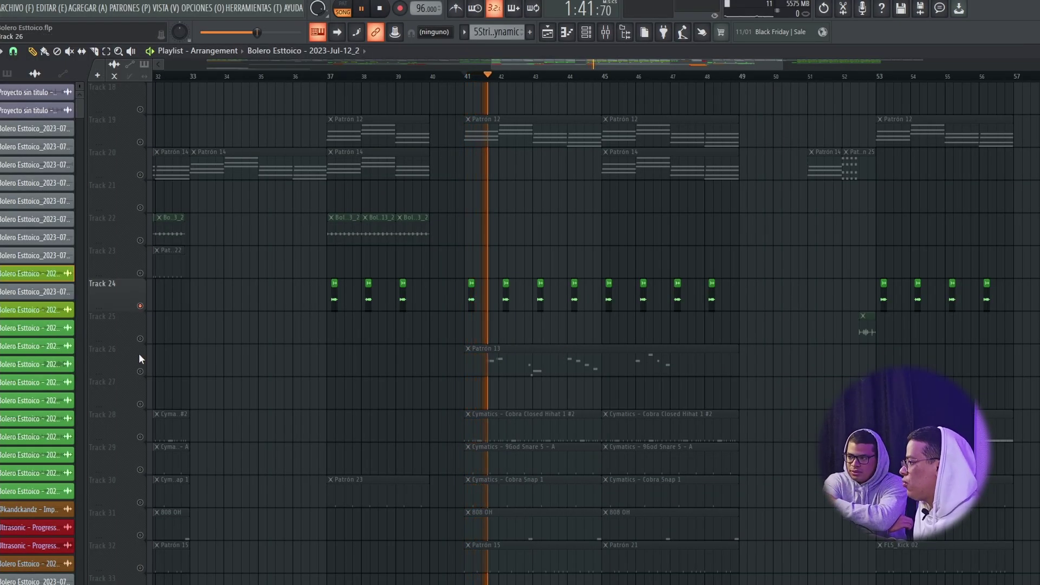
# Step: Solo Track 26 and listen to the Patrón 13 melody from bar 41
pyautogui.rightClick(140, 370)
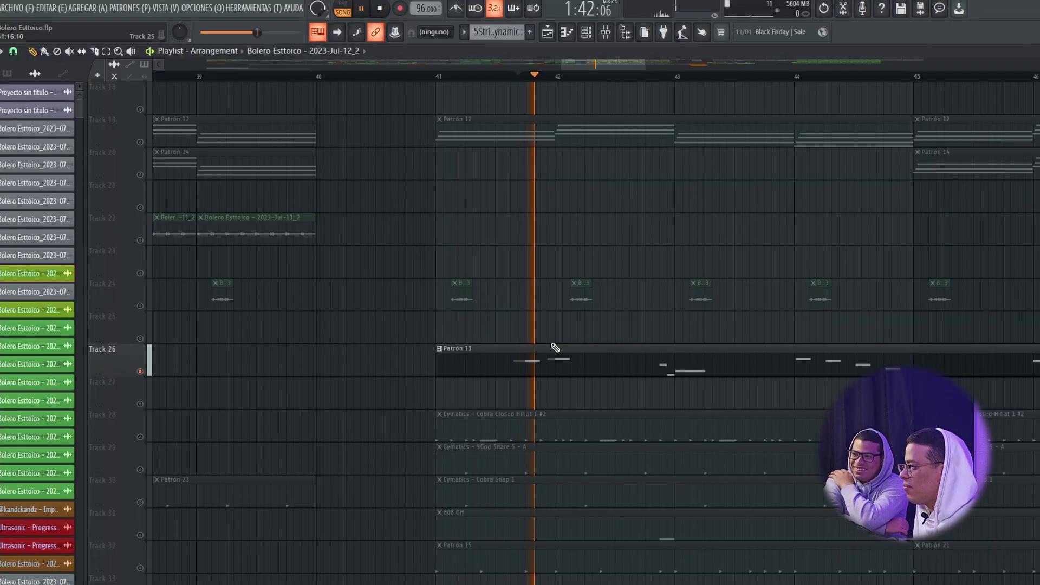
pyautogui.scroll(-3, 553, 350)
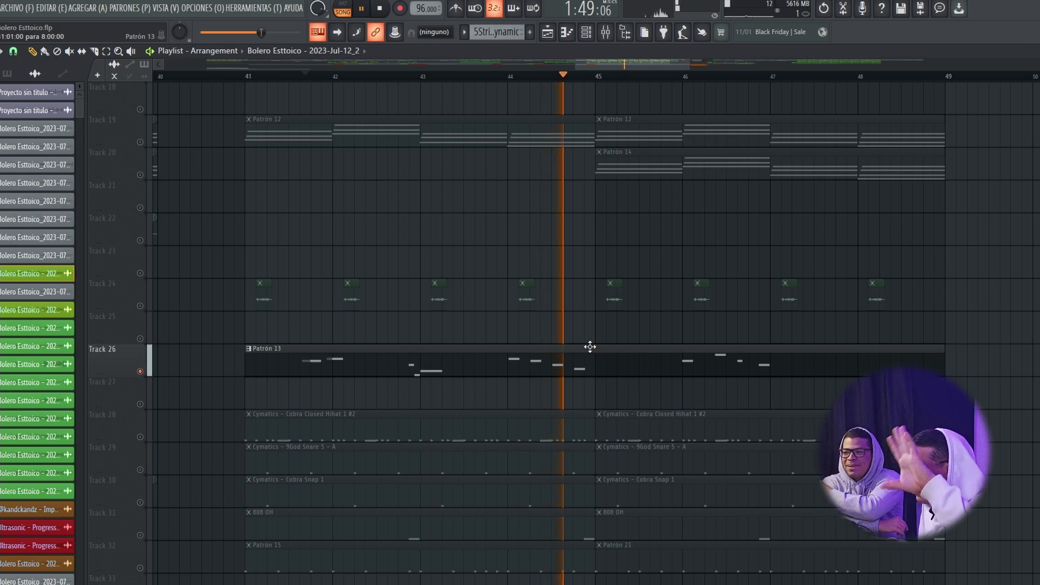
pyautogui.scroll(2, 590, 346)
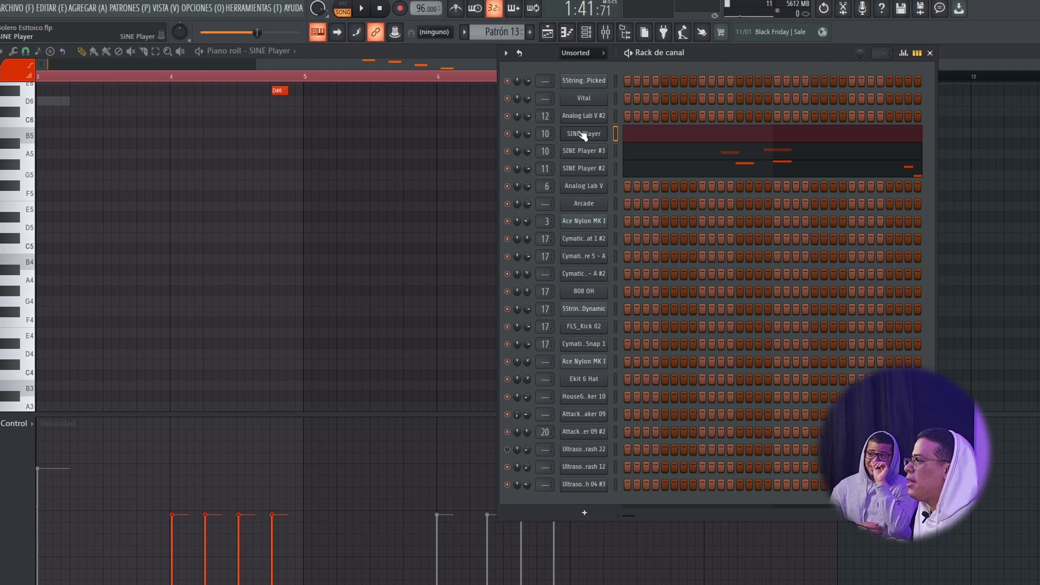
# Step: Inspect the Trumpet Mute Solo articulations in the SINE Player channel and close the plugin window
pyautogui.click(583, 134)
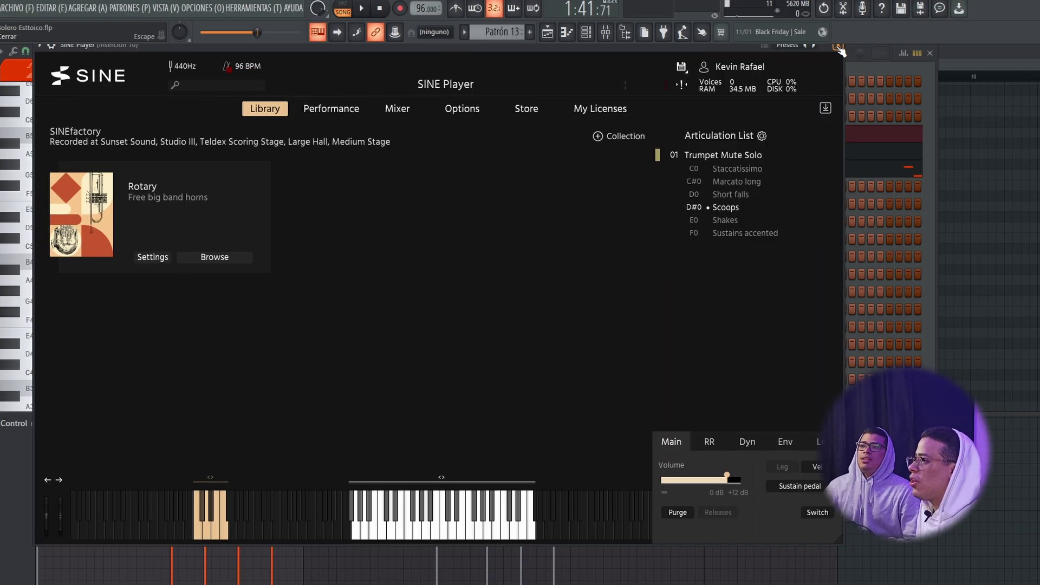
pyautogui.click(839, 49)
pyautogui.click(599, 138)
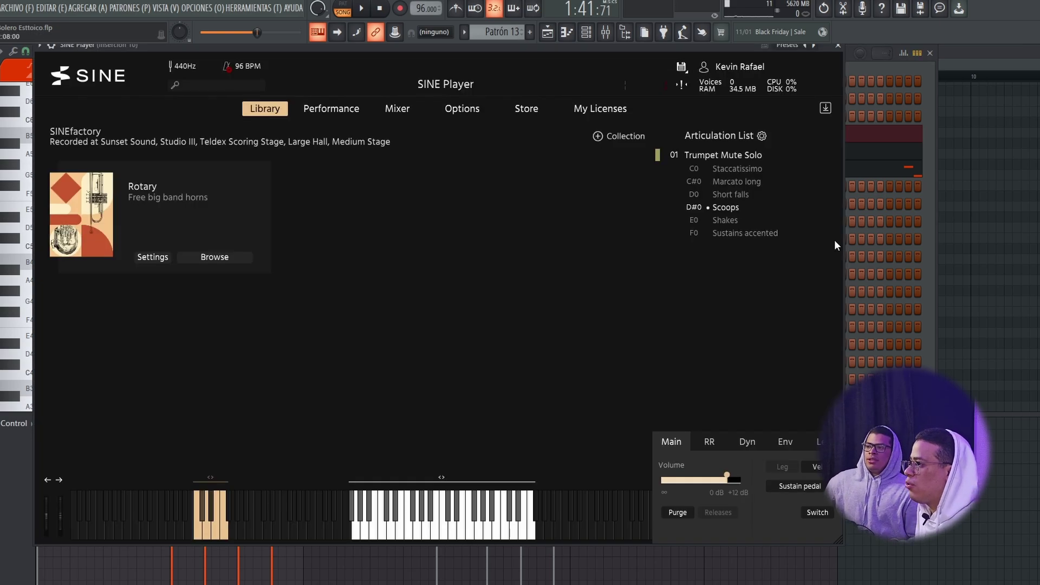
pyautogui.click(839, 48)
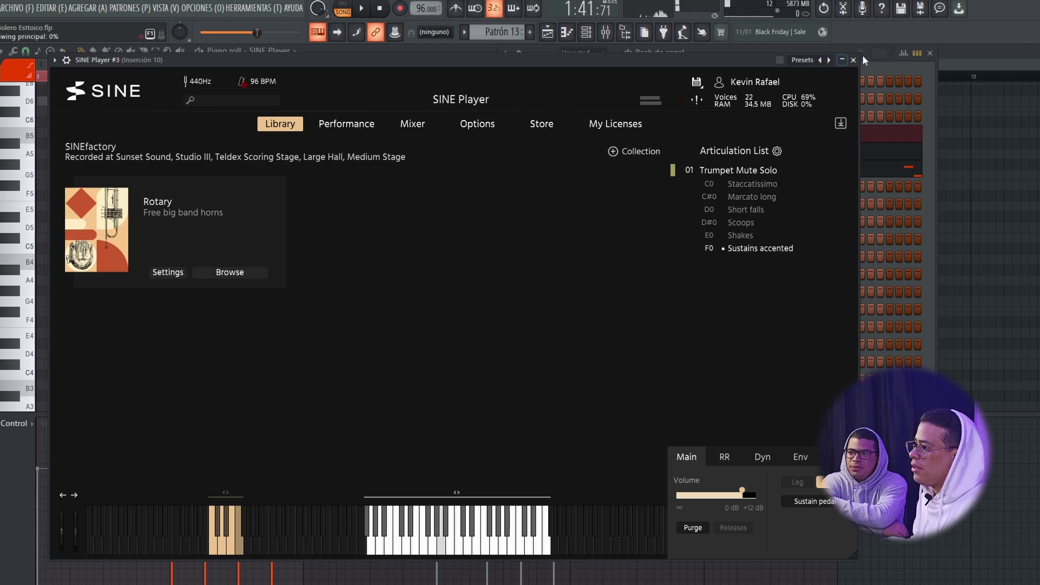
# Step: Close the first SINE Player window, check the Solo Trumpet articulations in the second instance and close it too
pyautogui.click(854, 60)
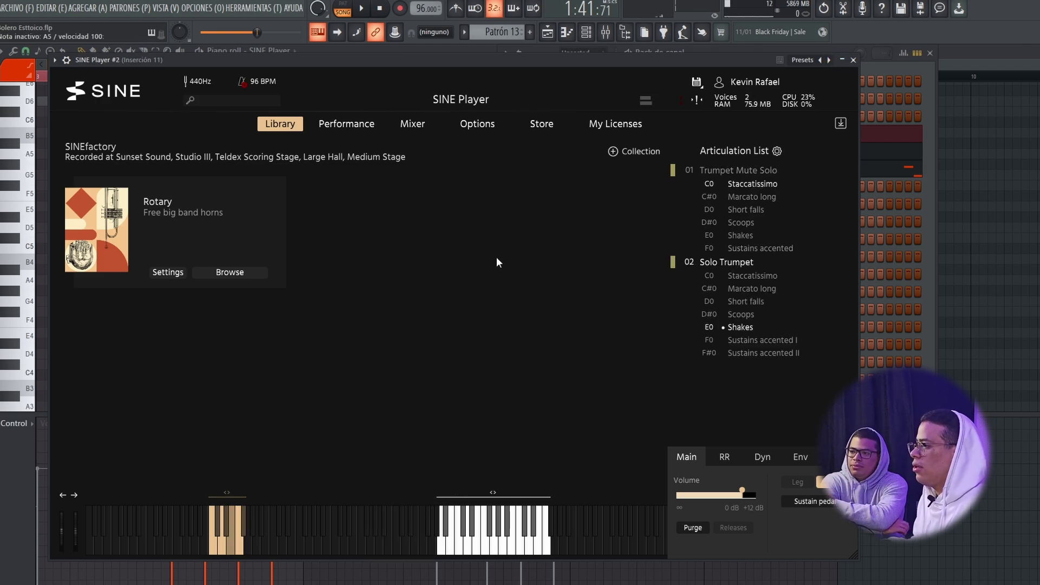
pyautogui.click(855, 60)
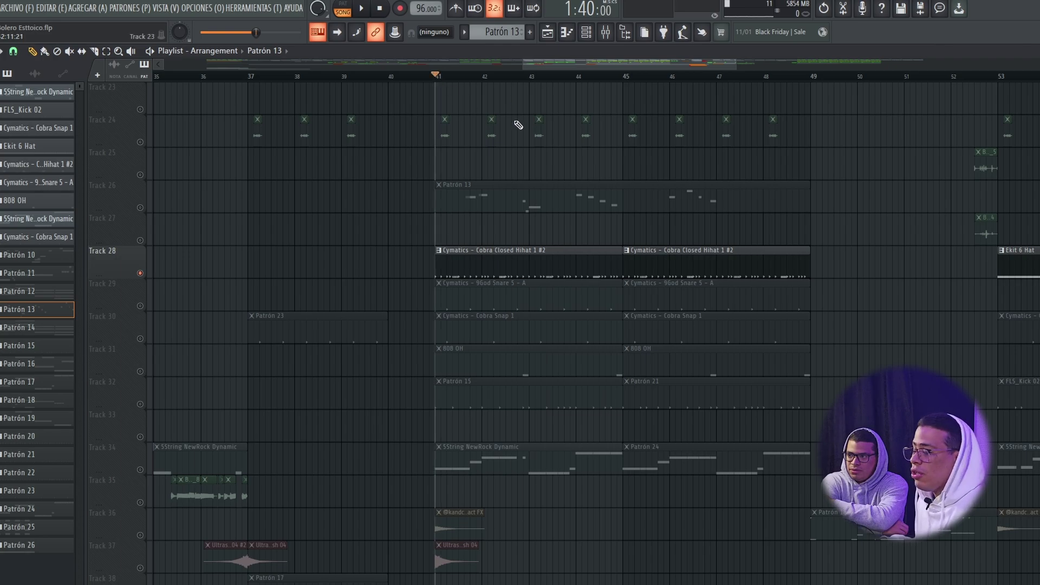
# Step: Play the drums from bar 41, starting with Track 28 soloed and adding Tracks 29 to 32
pyautogui.press('space')
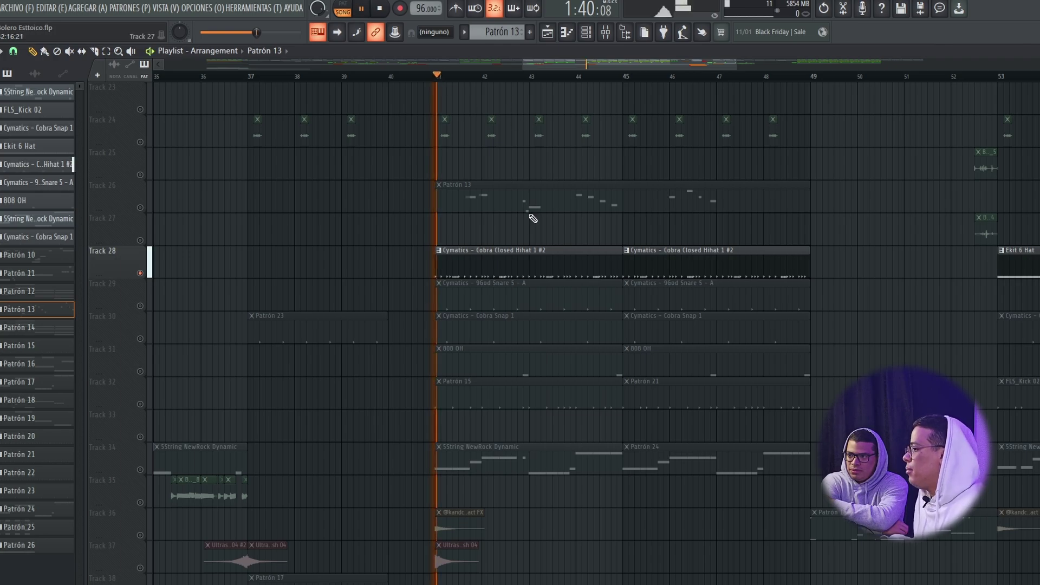
pyautogui.click(140, 305)
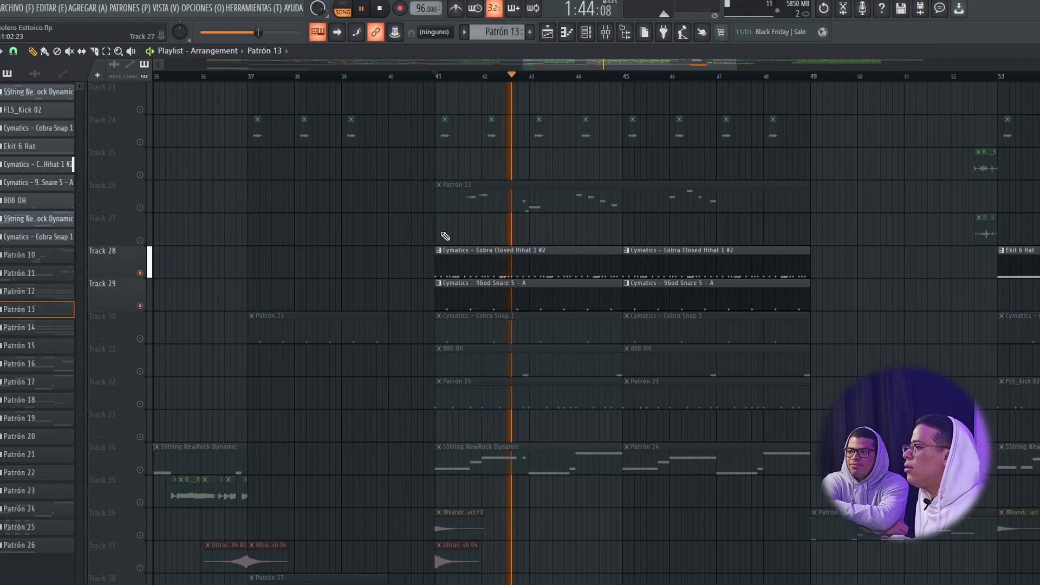
pyautogui.scroll(2, 475, 265)
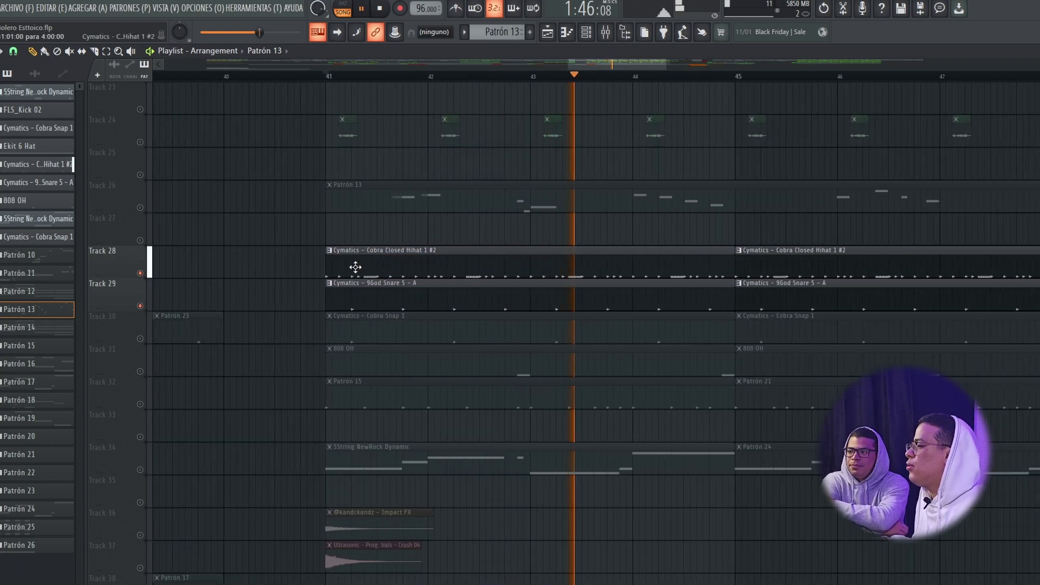
pyautogui.click(140, 339)
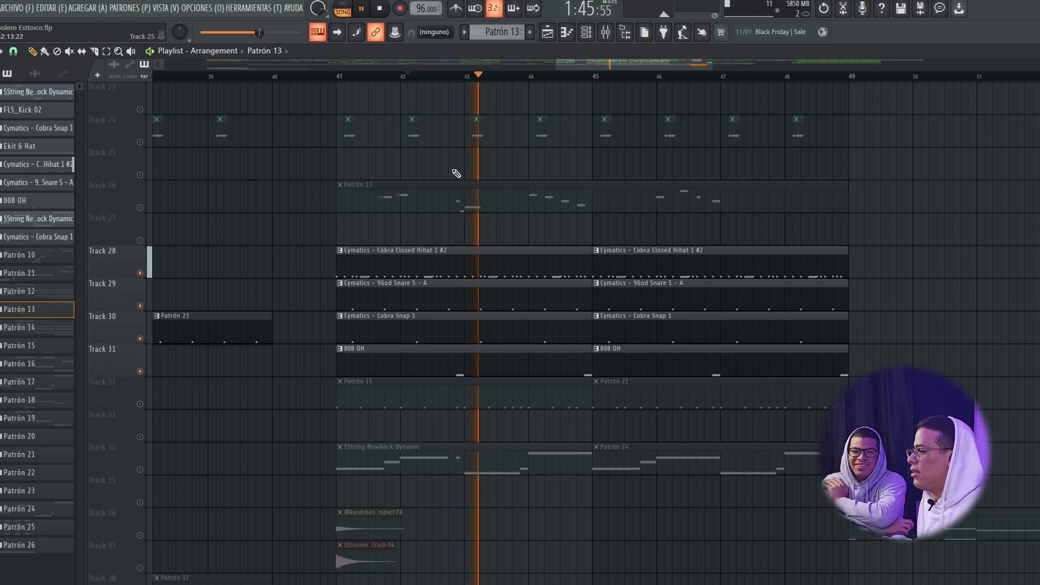
pyautogui.click(140, 404)
pyautogui.click(342, 77)
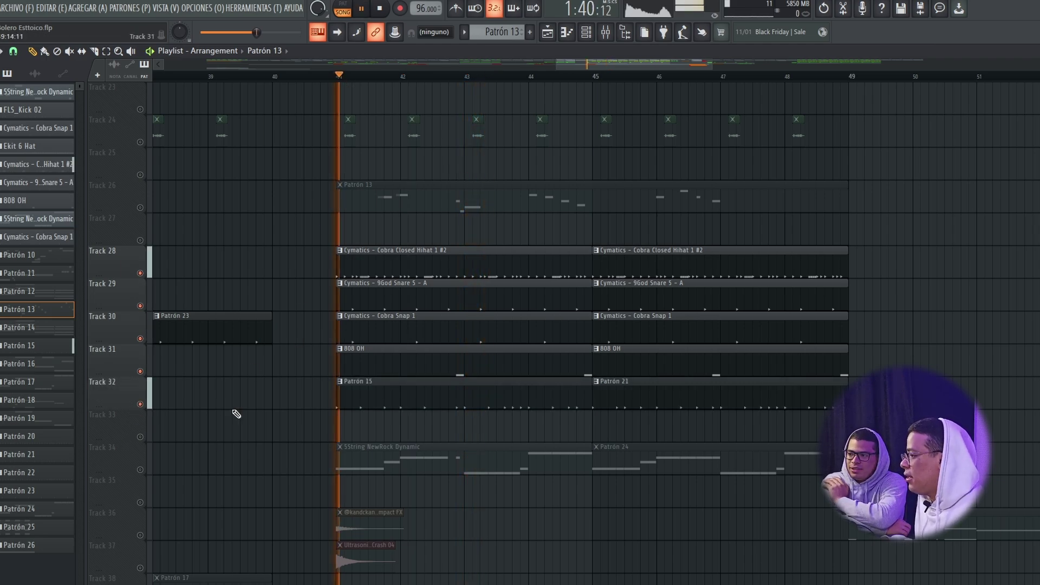
pyautogui.press('space')
# Step: Add Track 34, inspect its 5String NewRock Dynamic notes in the piano roll and play it together with the drums from bar 41
pyautogui.click(139, 470)
pyautogui.doubleClick(385, 453)
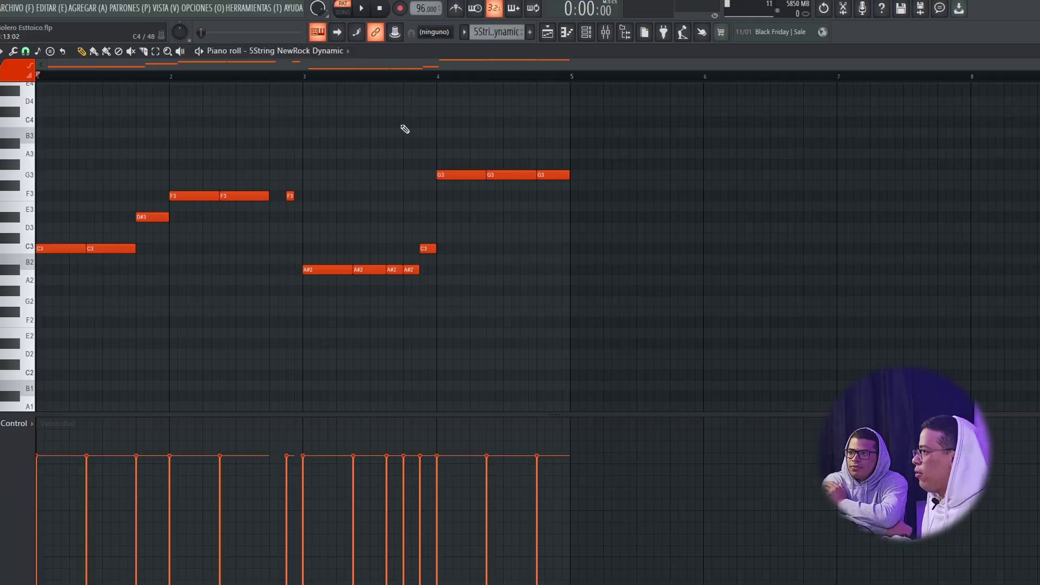
pyautogui.press('space')
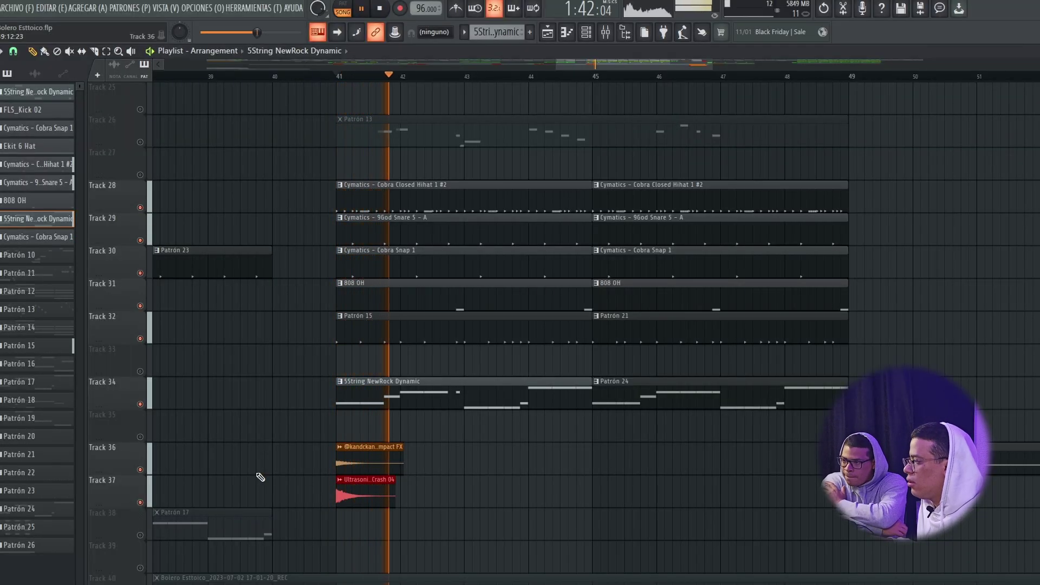
pyautogui.scroll(10, 320, 435)
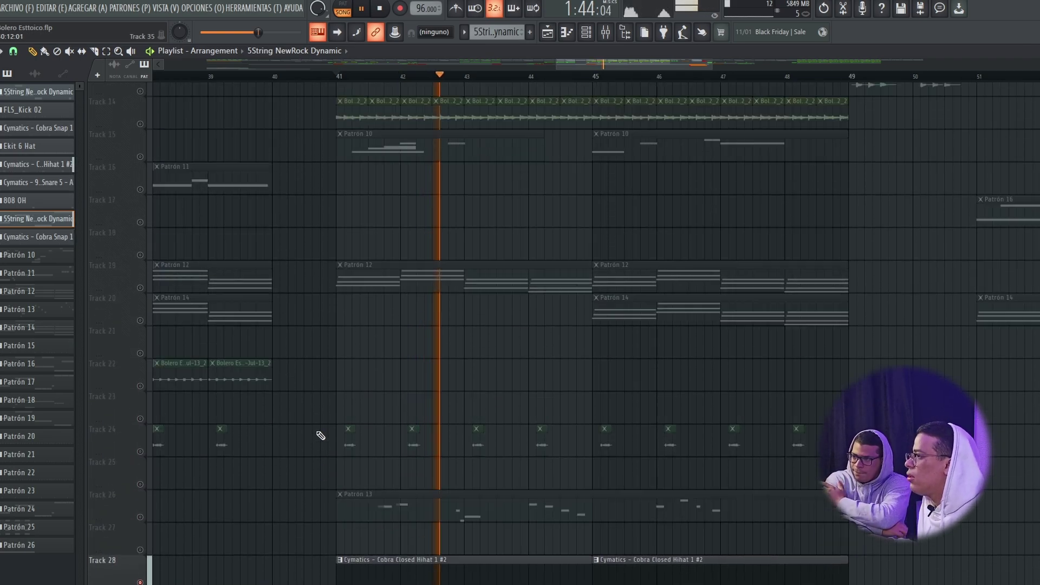
pyautogui.press('space')
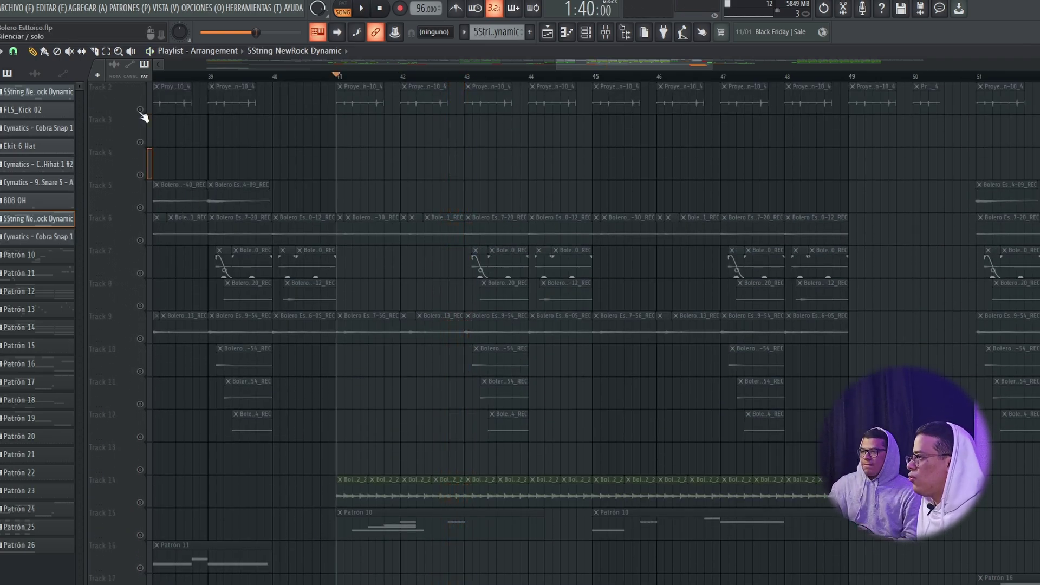
# Step: Listen to the full section from bar 41 with the previously silenced tracks enabled and follow its clips across the arrangement
pyautogui.scroll(-5, 434, 239)
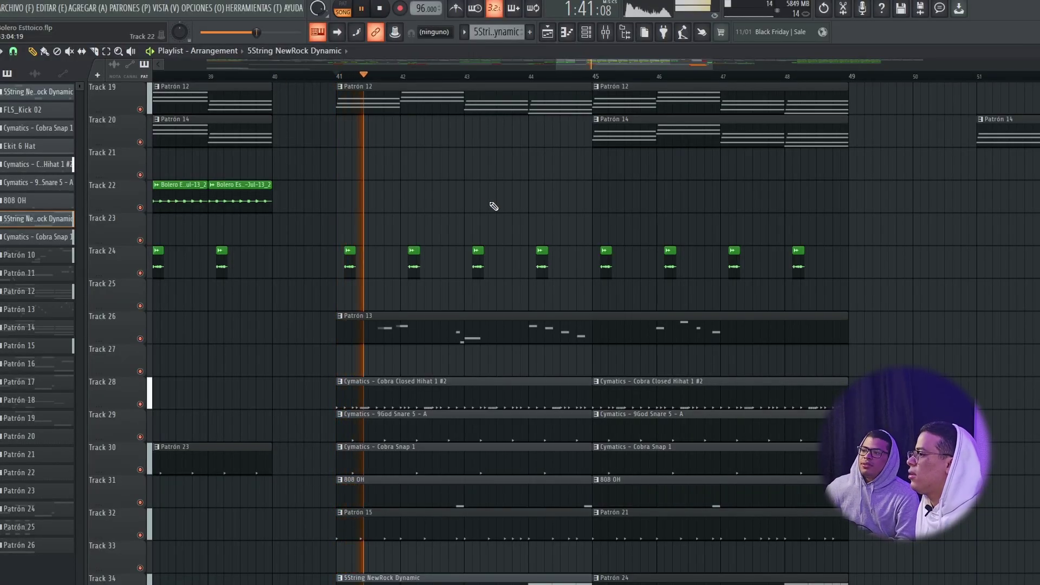
pyautogui.scroll(-8, 507, 213)
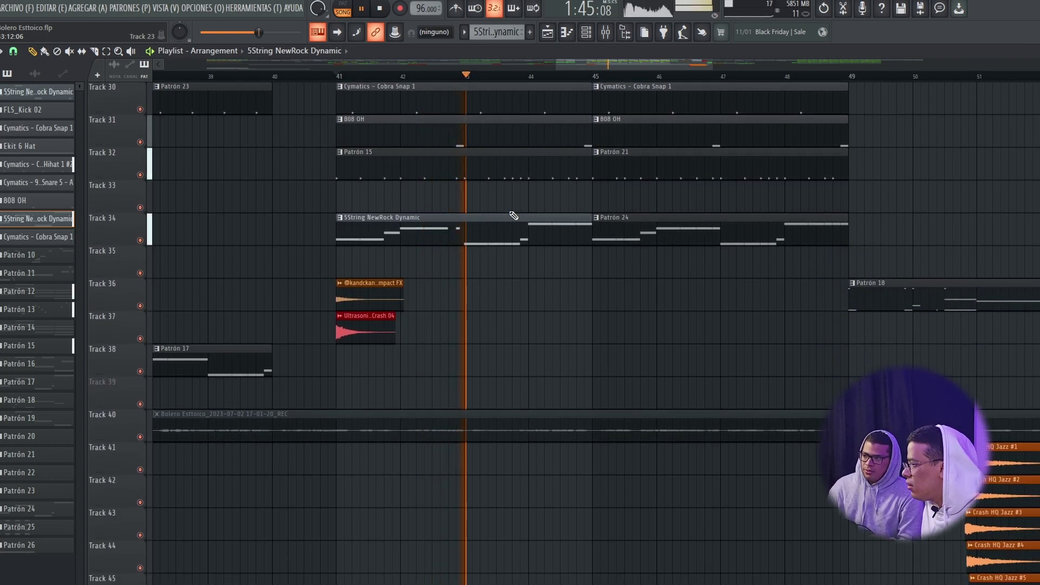
pyautogui.scroll(7, 514, 216)
pyautogui.scroll(11, 514, 215)
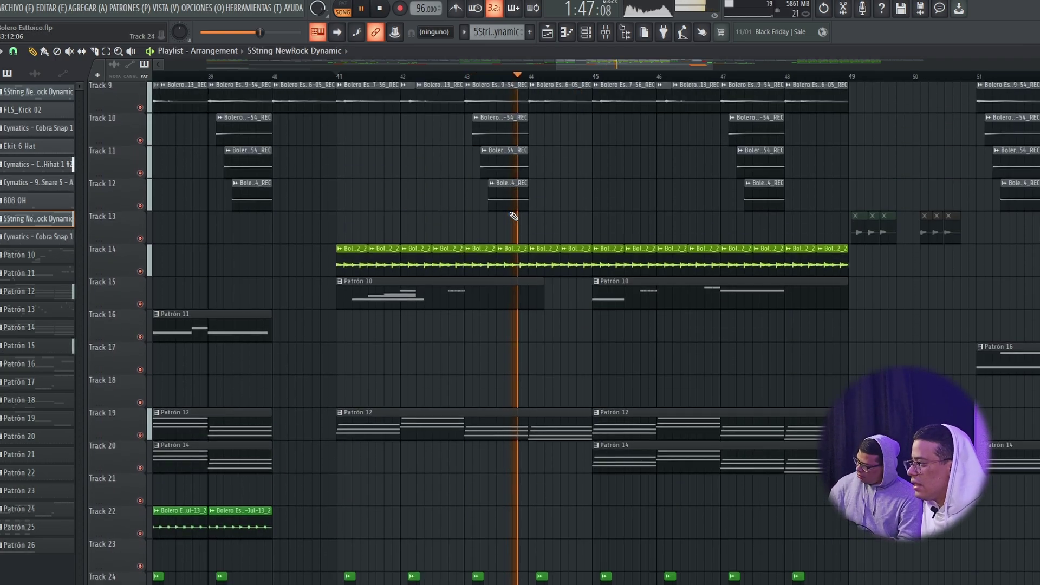
pyautogui.scroll(-5, 512, 216)
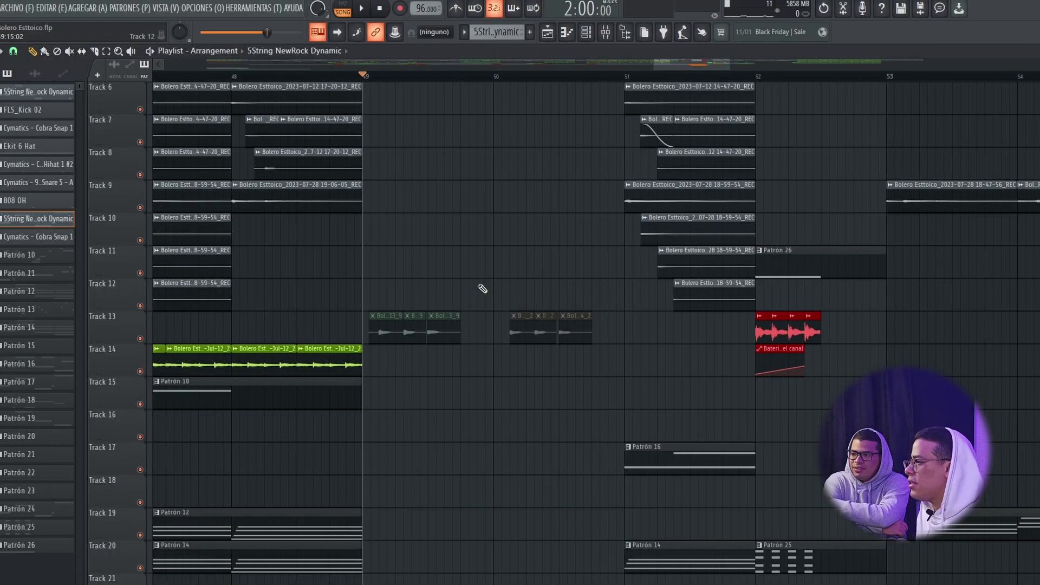
# Step: Play the break from bar 49 to bar 53 and follow Patrón 18, the Crash HQ Jazz clips and Patrón 25
pyautogui.scroll(-18, 482, 260)
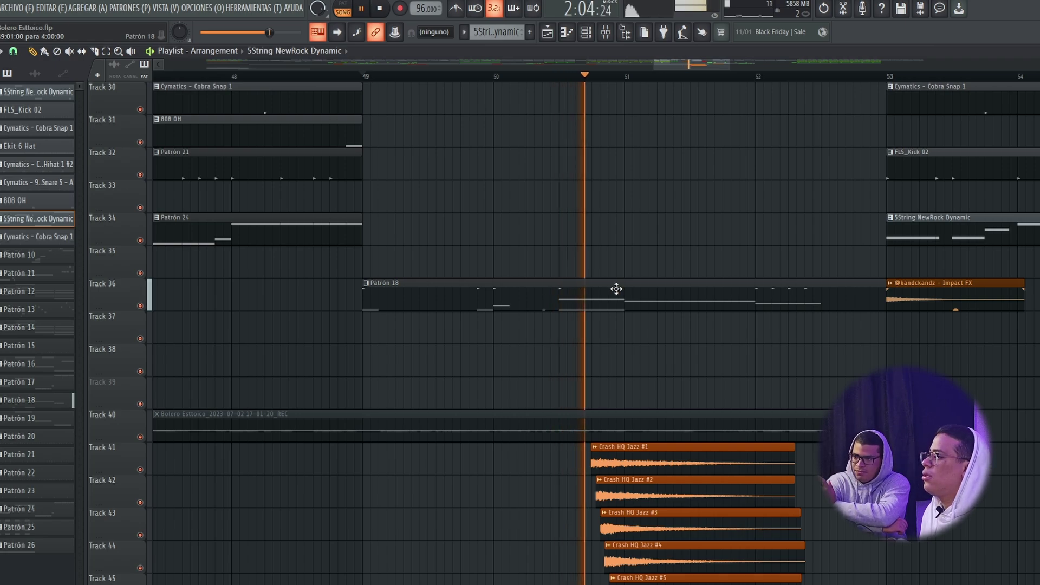
pyautogui.scroll(-5, 616, 288)
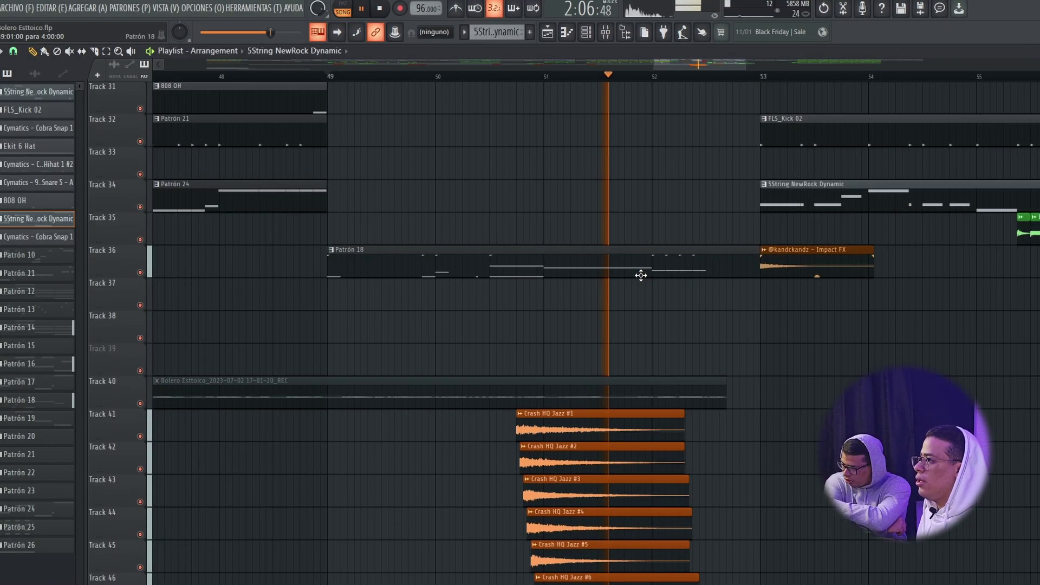
pyautogui.scroll(10, 688, 295)
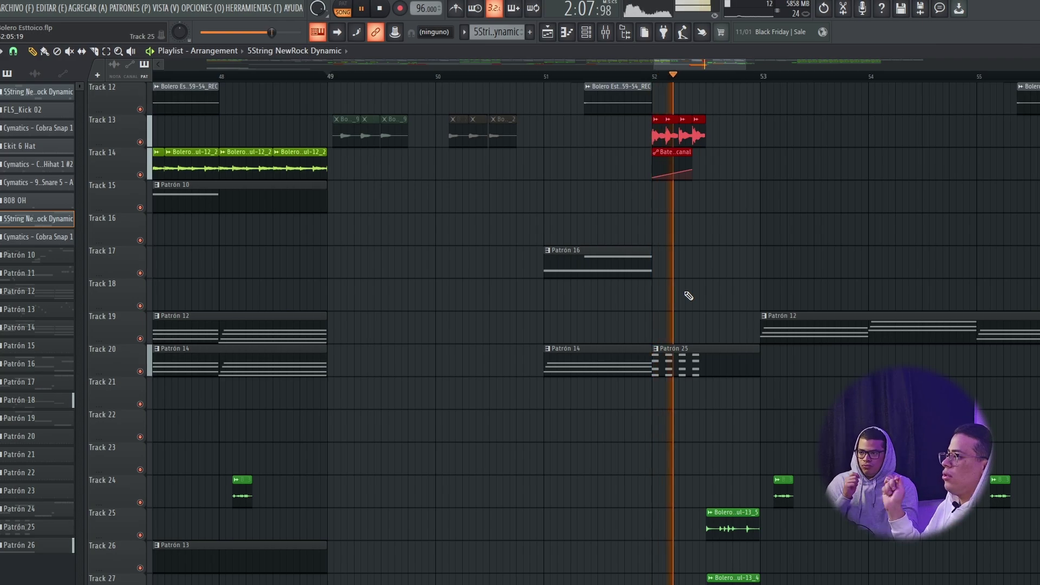
pyautogui.scroll(-4, 699, 291)
pyautogui.scroll(3, 703, 290)
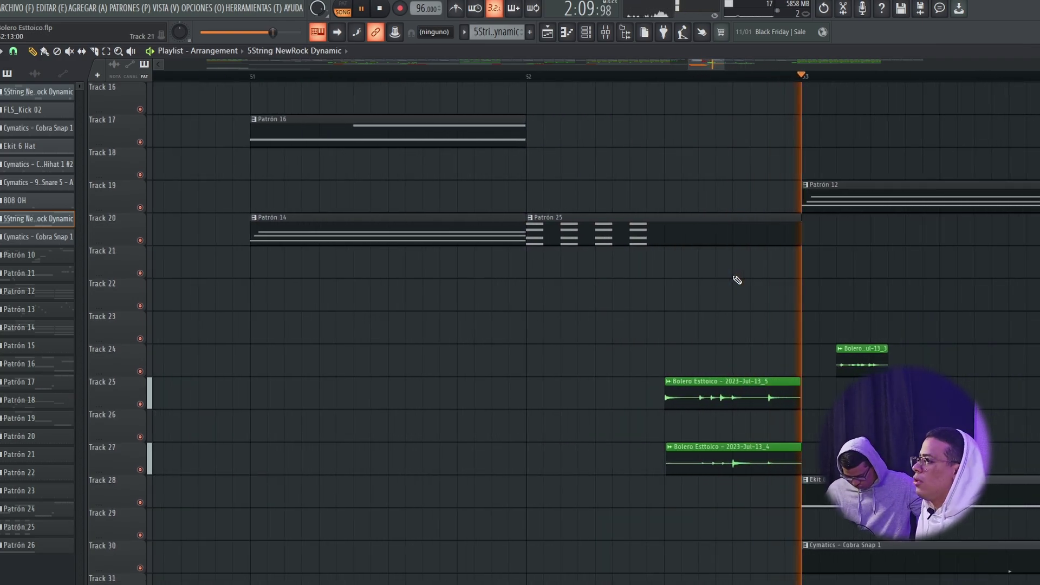
# Step: Solo the Bateria redoble clips and their channel volume automation at bar 52 and play them
pyautogui.press('space')
pyautogui.scroll(5, 536, 98)
pyautogui.click(566, 168)
pyautogui.press('space')
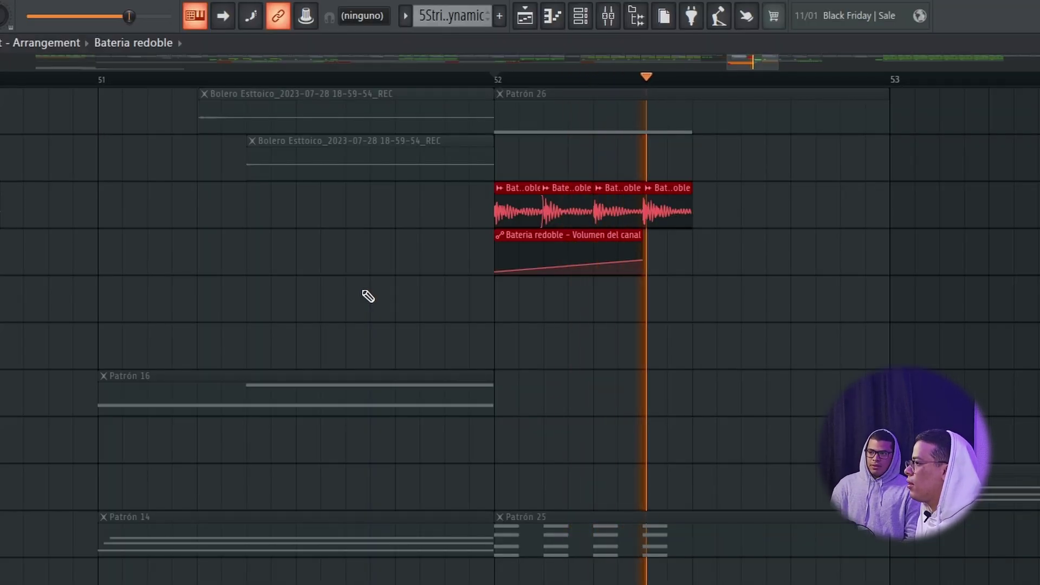
pyautogui.press('space')
# Step: Play the transition from bar 52 into bar 53 with all parts, following the audio clips on Tracks 25 and 27
pyautogui.scroll(-4, 588, 400)
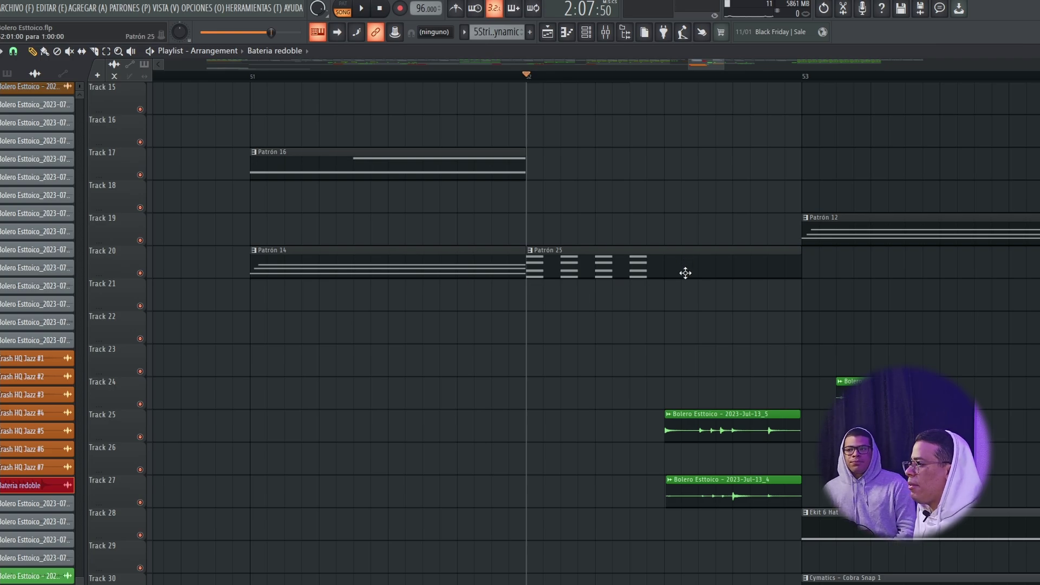
pyautogui.scroll(-3, 685, 273)
pyautogui.press('space')
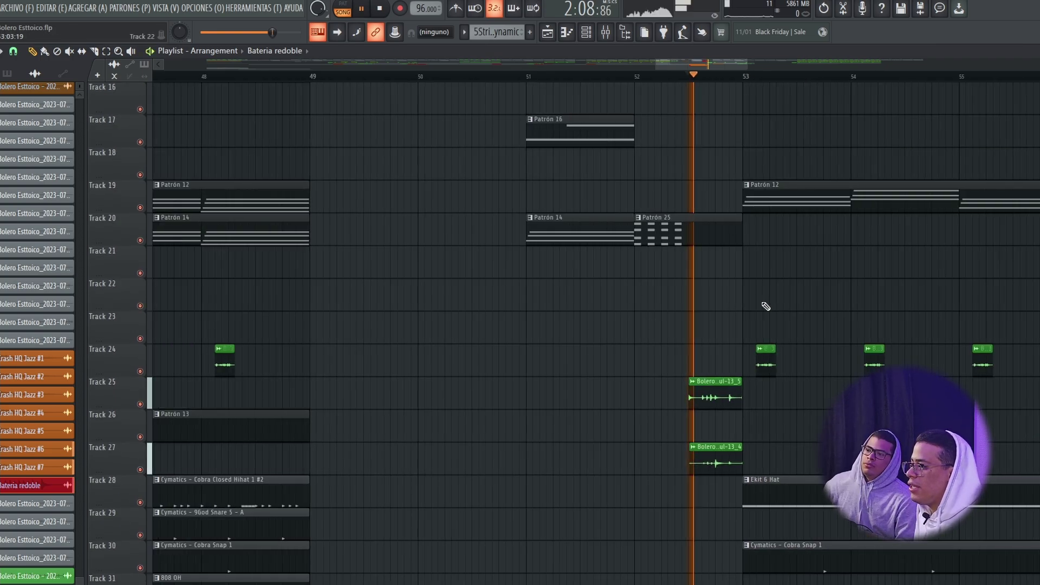
pyautogui.scroll(-3, 761, 298)
pyautogui.scroll(-4, 733, 259)
pyautogui.scroll(6, 742, 263)
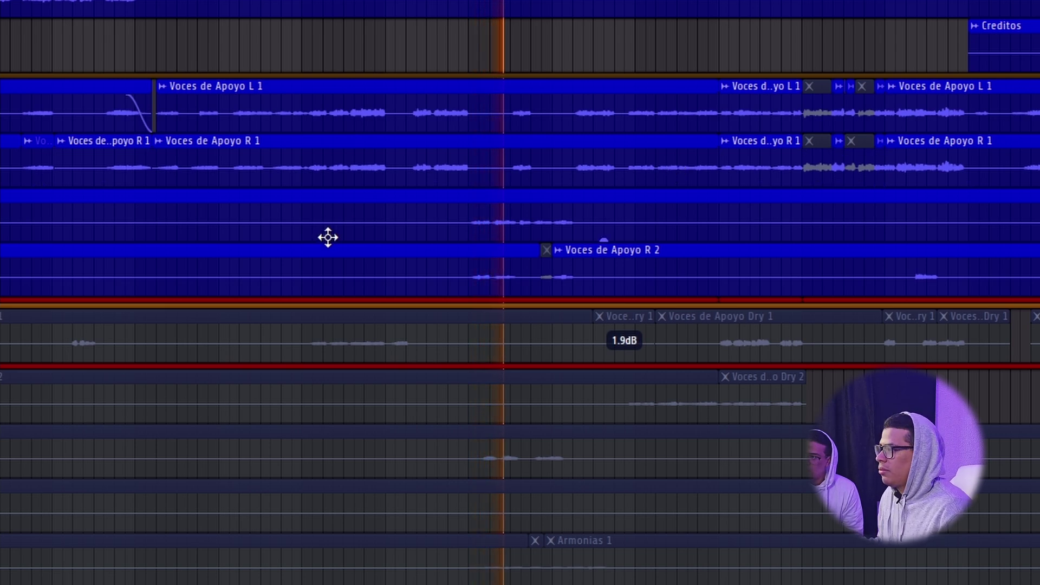
# Step: Listen to the Voces de Apoyo and Voces de Apoyo Dry tracks, undoing the last changes, and stop playback
pyautogui.scroll(5, 536, 276)
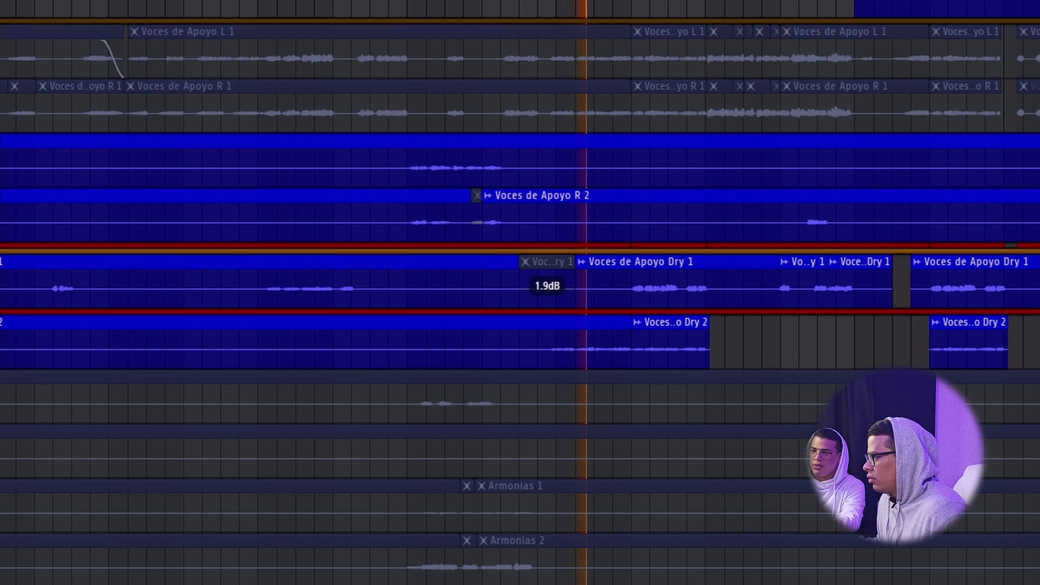
pyautogui.hotkey('ctrl', 'z')
pyautogui.hotkey('ctrl', 'z')
pyautogui.scroll(6, 633, 464)
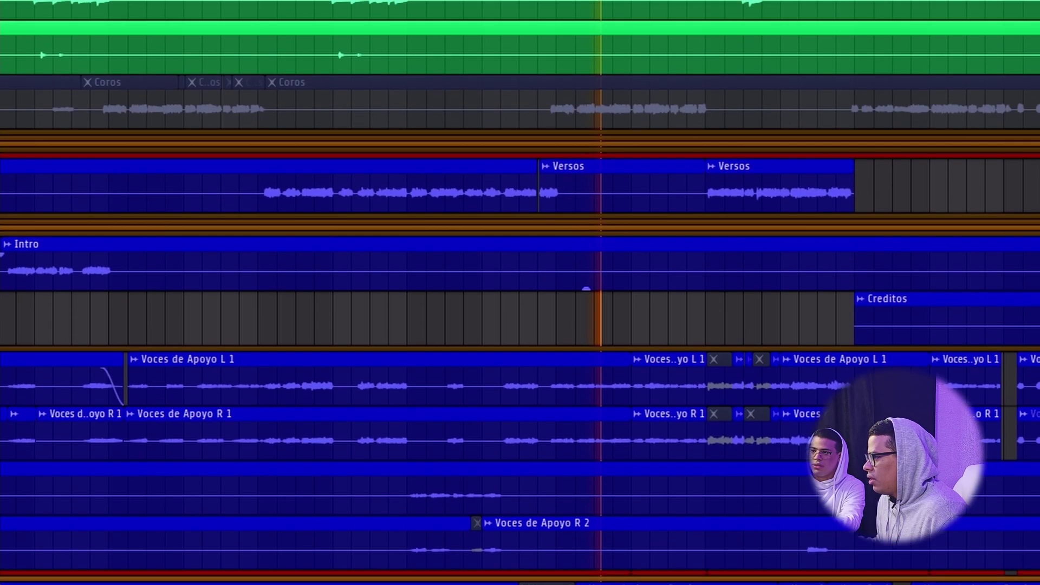
pyautogui.scroll(-4, 632, 464)
pyautogui.press('space')
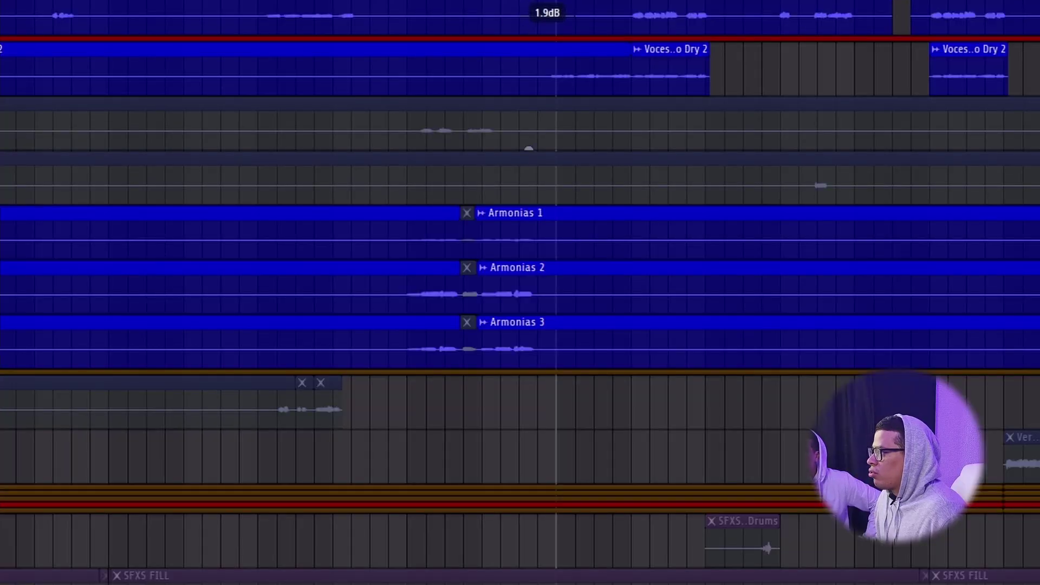
# Step: Solo the Armonias tracks and play their harmony part
pyautogui.press('space')
pyautogui.scroll(4, 220, 256)
pyautogui.scroll(-3, 221, 256)
pyautogui.scroll(4, 220, 266)
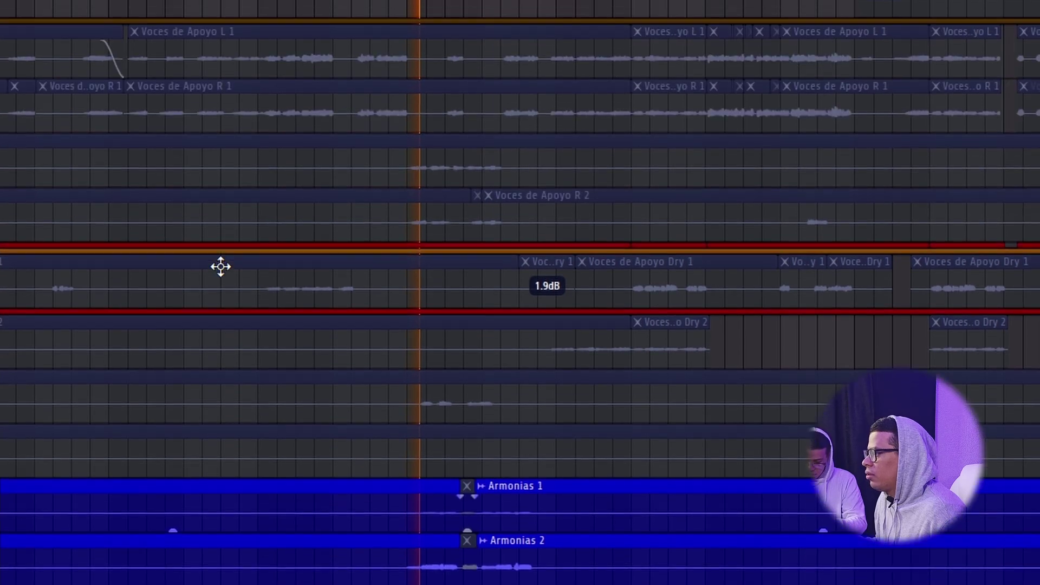
# Step: Look over the bass, percussion and vocal tracks in the playlist, from Coros down to Voces de Apoyo Dry
pyautogui.scroll(10, 217, 277)
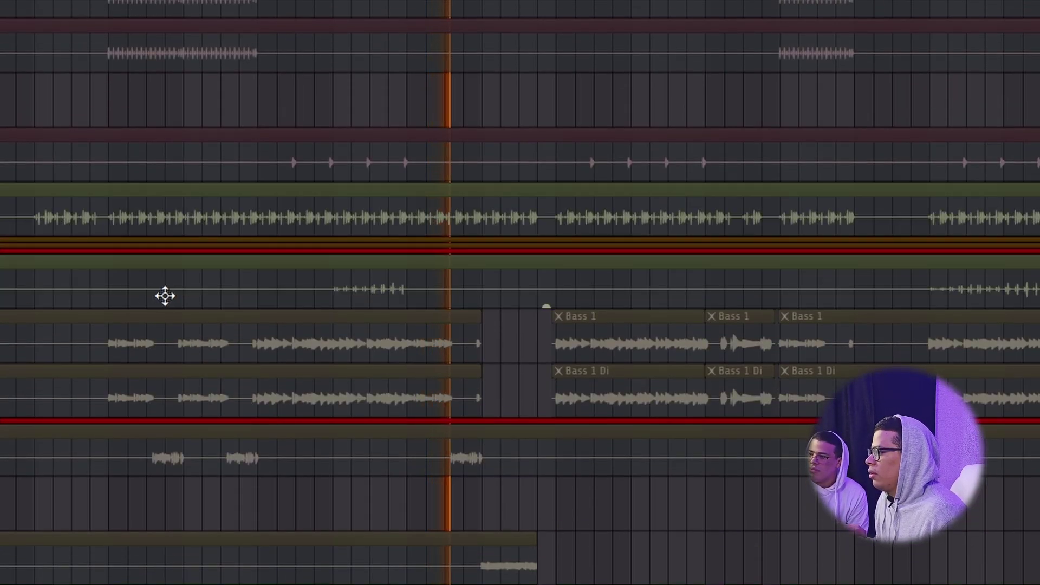
pyautogui.scroll(-10, 164, 294)
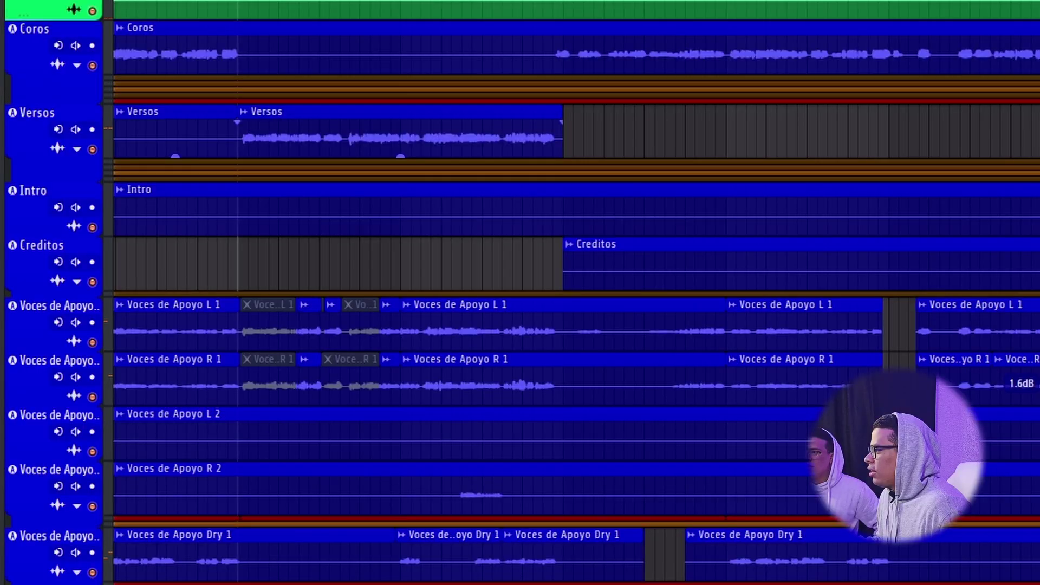
pyautogui.scroll(-10, 646, 171)
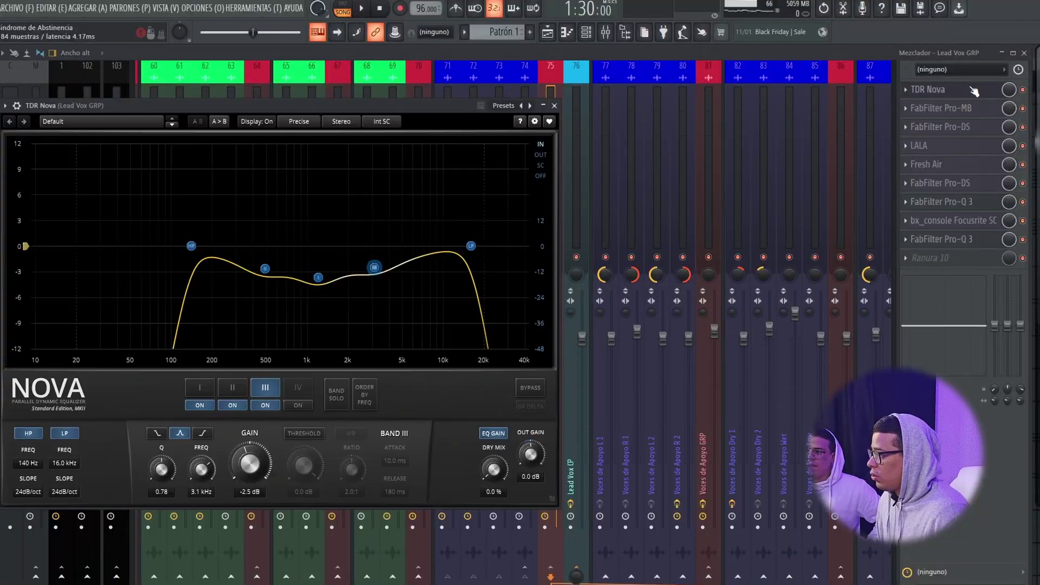
# Step: Close TDR Nova on the Lead Vox GRP and inspect its FabFilter Pro-MB and first FabFilter Pro-DS settings
pyautogui.click(974, 91)
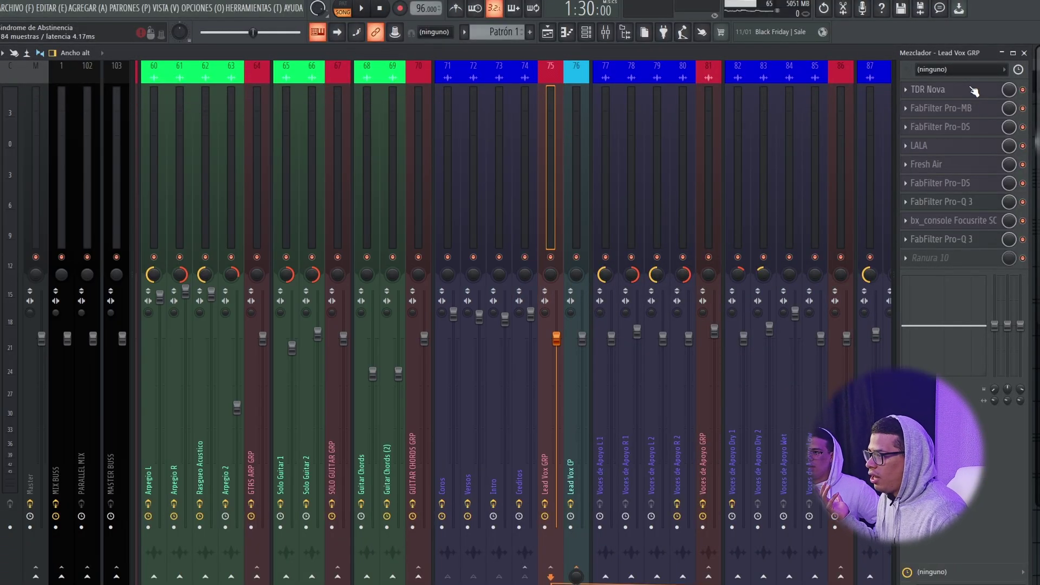
pyautogui.click(958, 108)
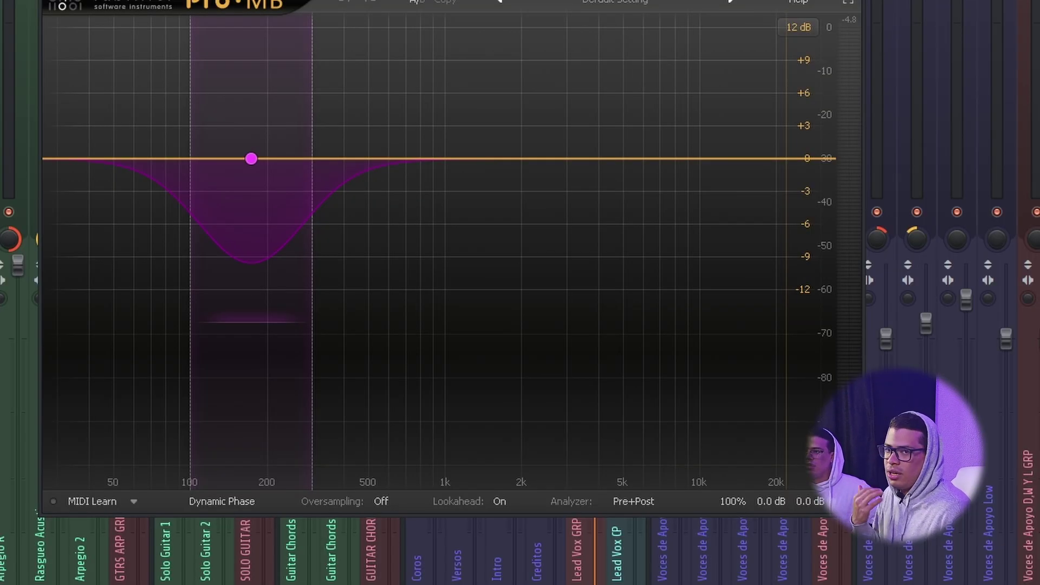
pyautogui.press('Escape')
pyautogui.click(964, 128)
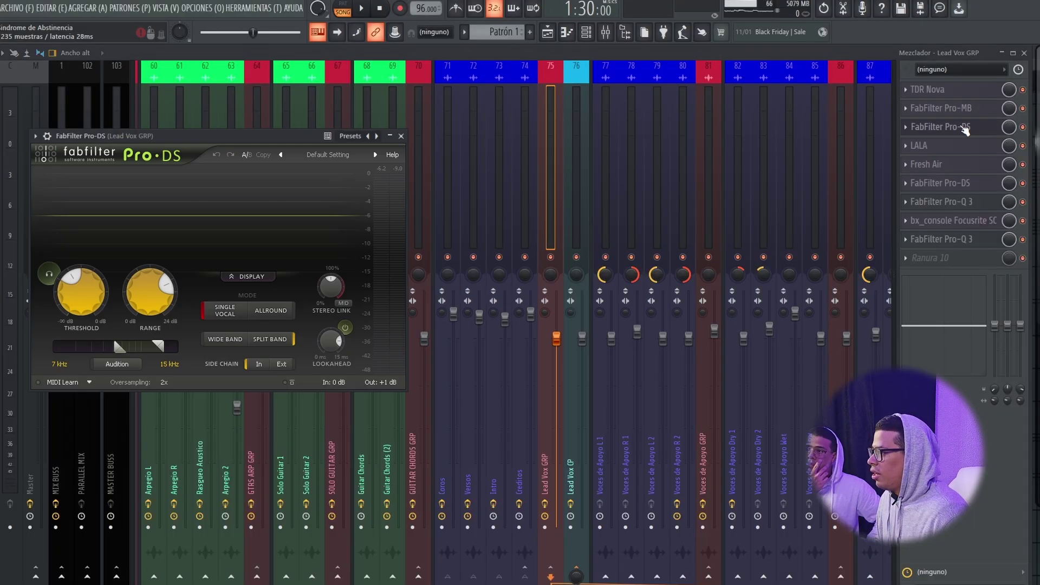
pyautogui.click(964, 128)
# Step: Inspect the LALA, Fresh Air and second FabFilter Pro-DS effects on the Lead Vox GRP
pyautogui.click(961, 148)
pyautogui.click(969, 166)
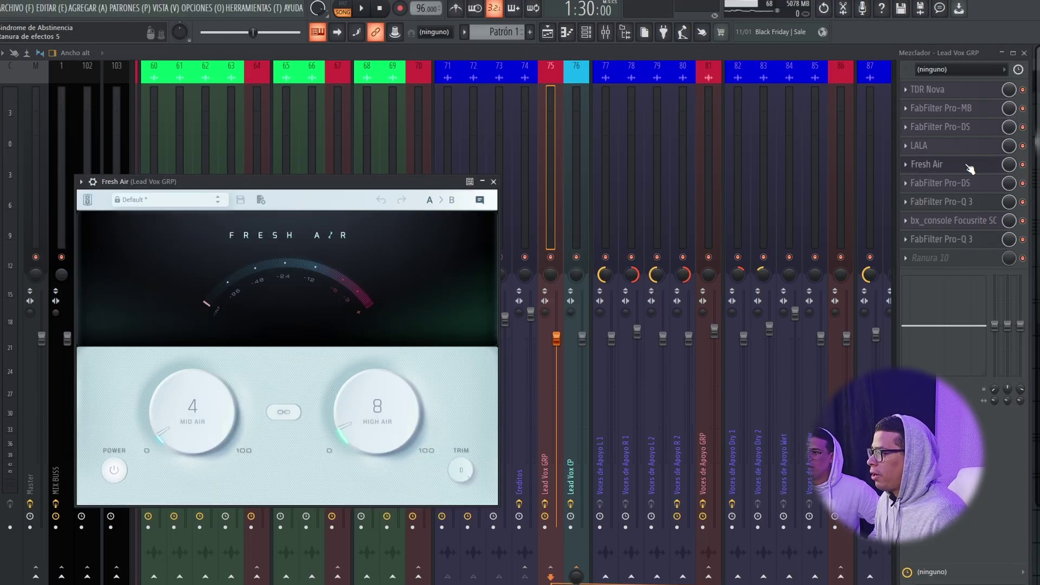
pyautogui.click(969, 166)
pyautogui.click(967, 184)
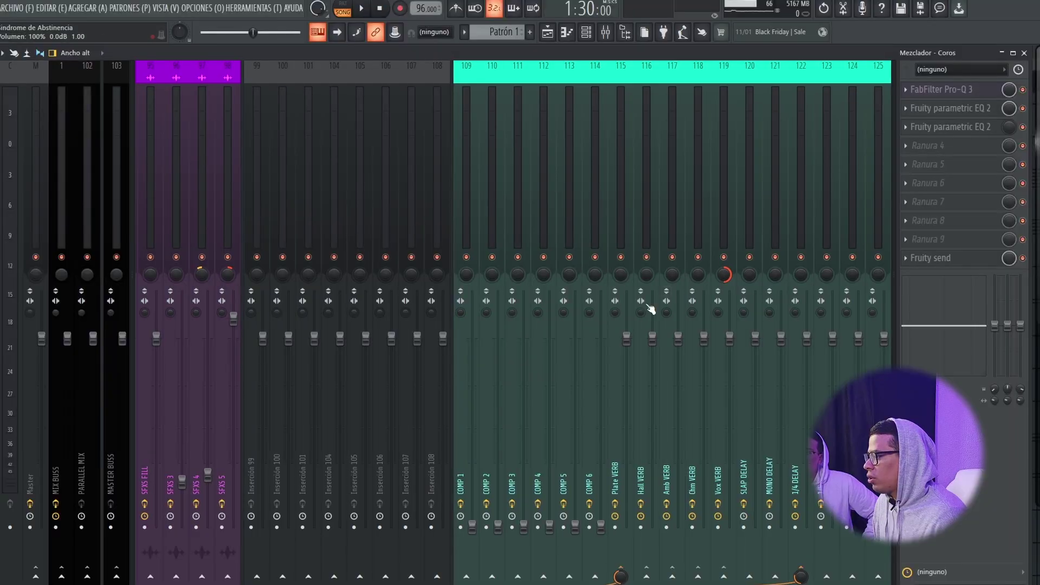
# Step: Check the Plate VERB send in the mixer and return to the playlist to view the shaker and hi-hat tracks
pyautogui.click(616, 125)
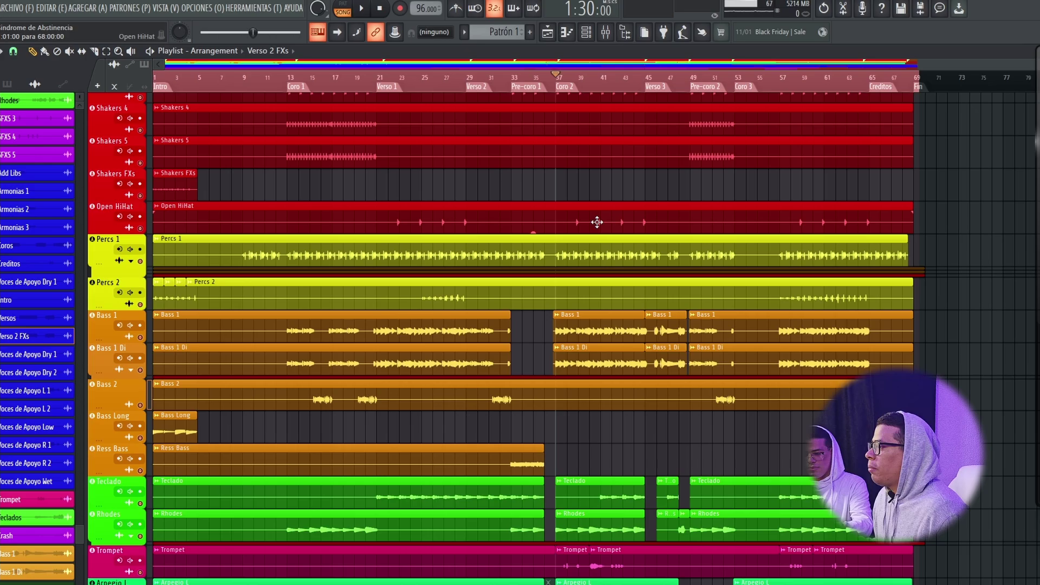
pyautogui.scroll(5, 597, 222)
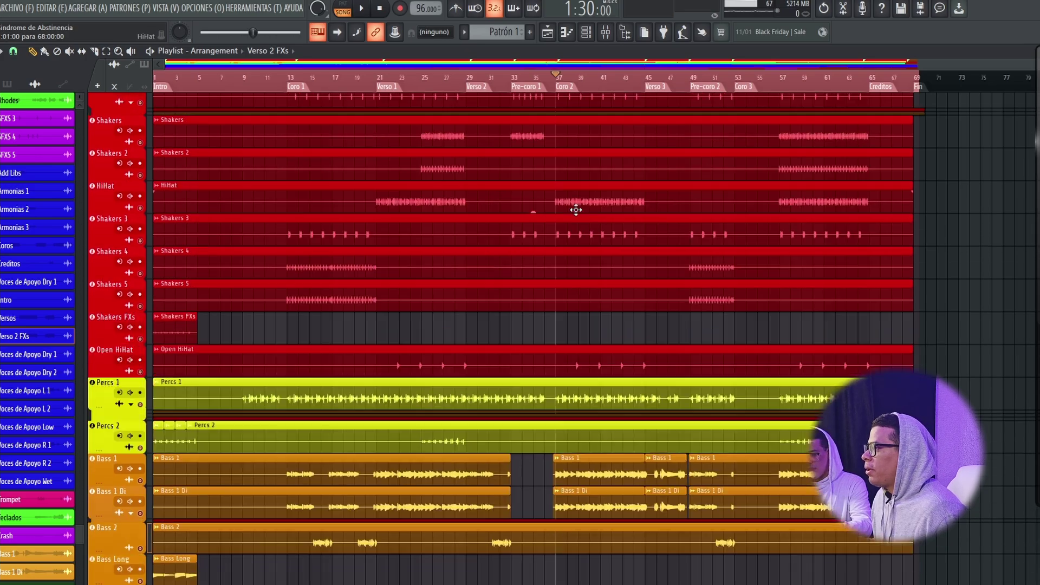